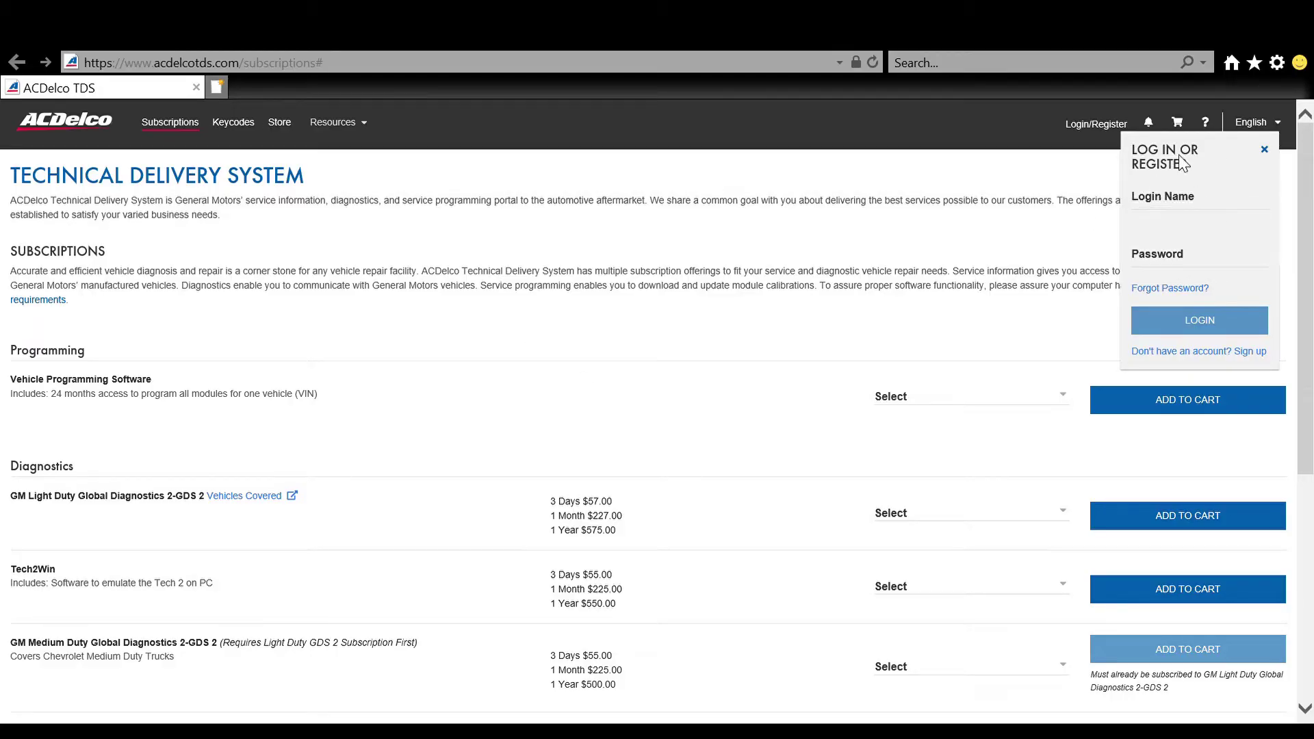
Step: Sign in to ACDelco TDS with the account's login name and password
left_click(1209, 210)
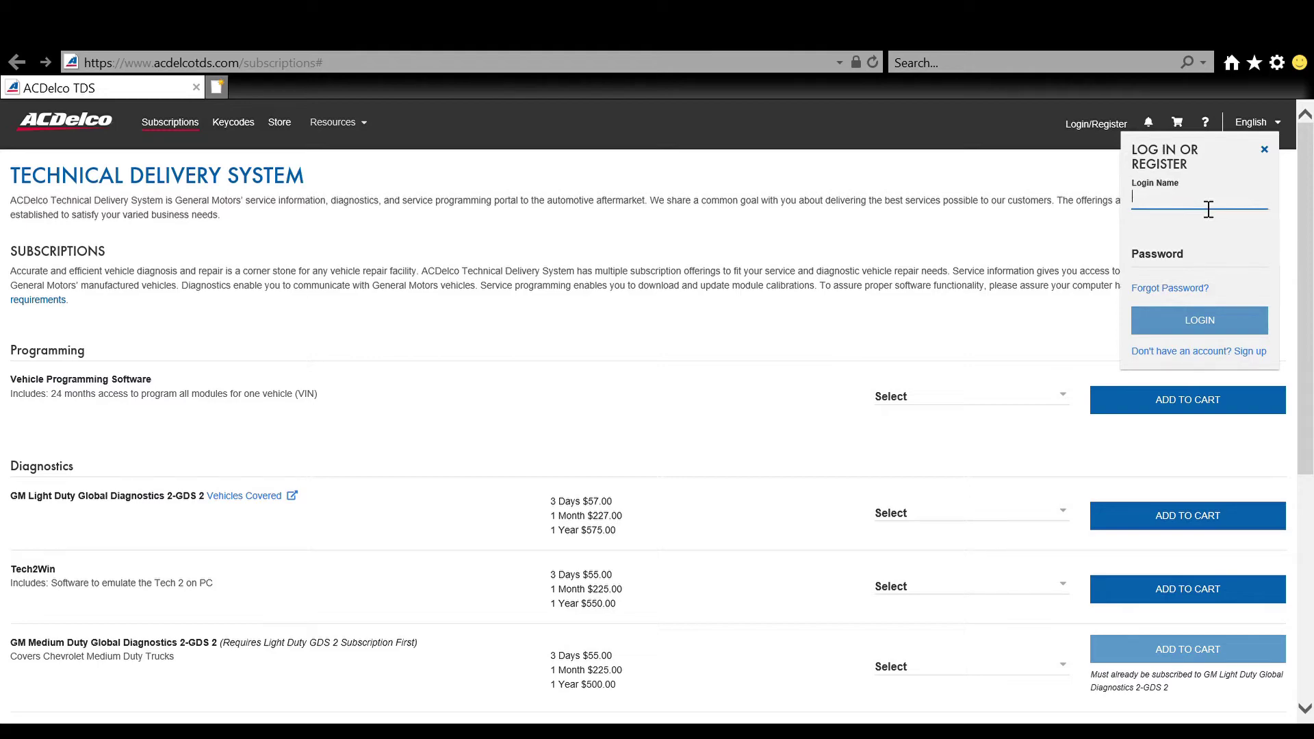
type("123")
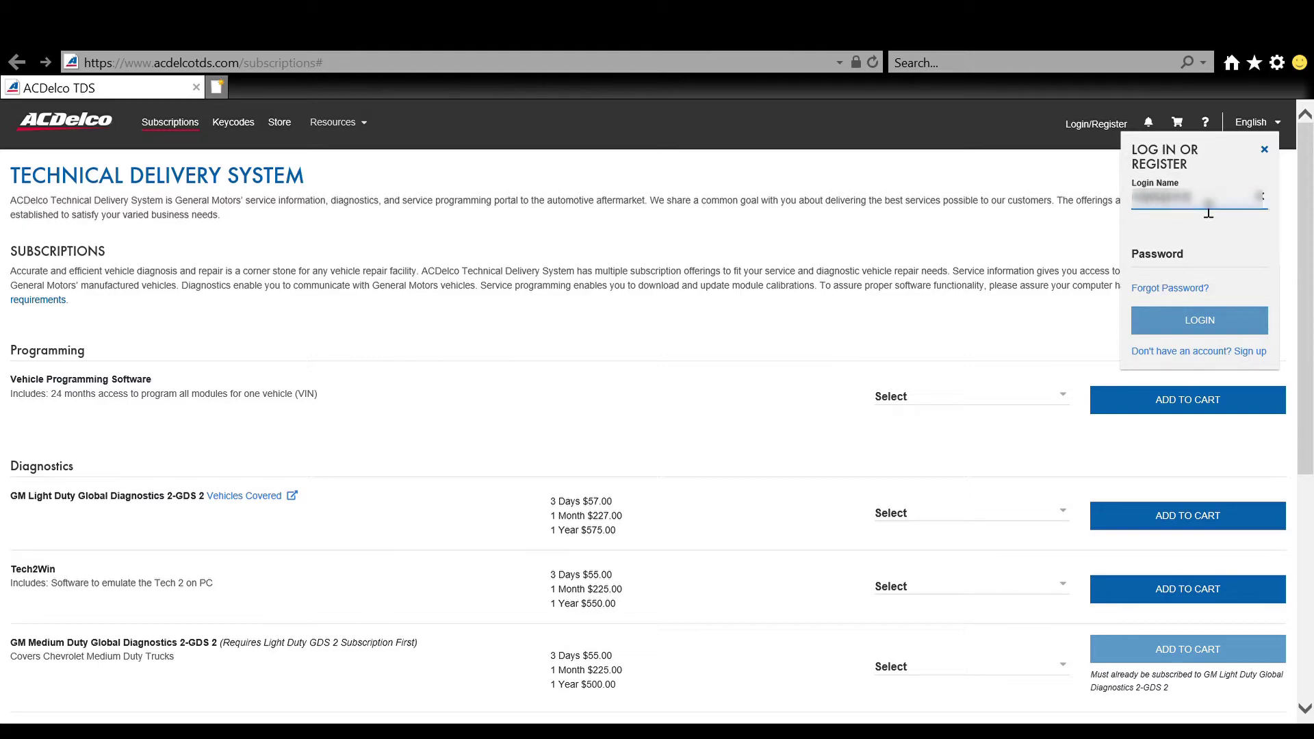
key("Tab")
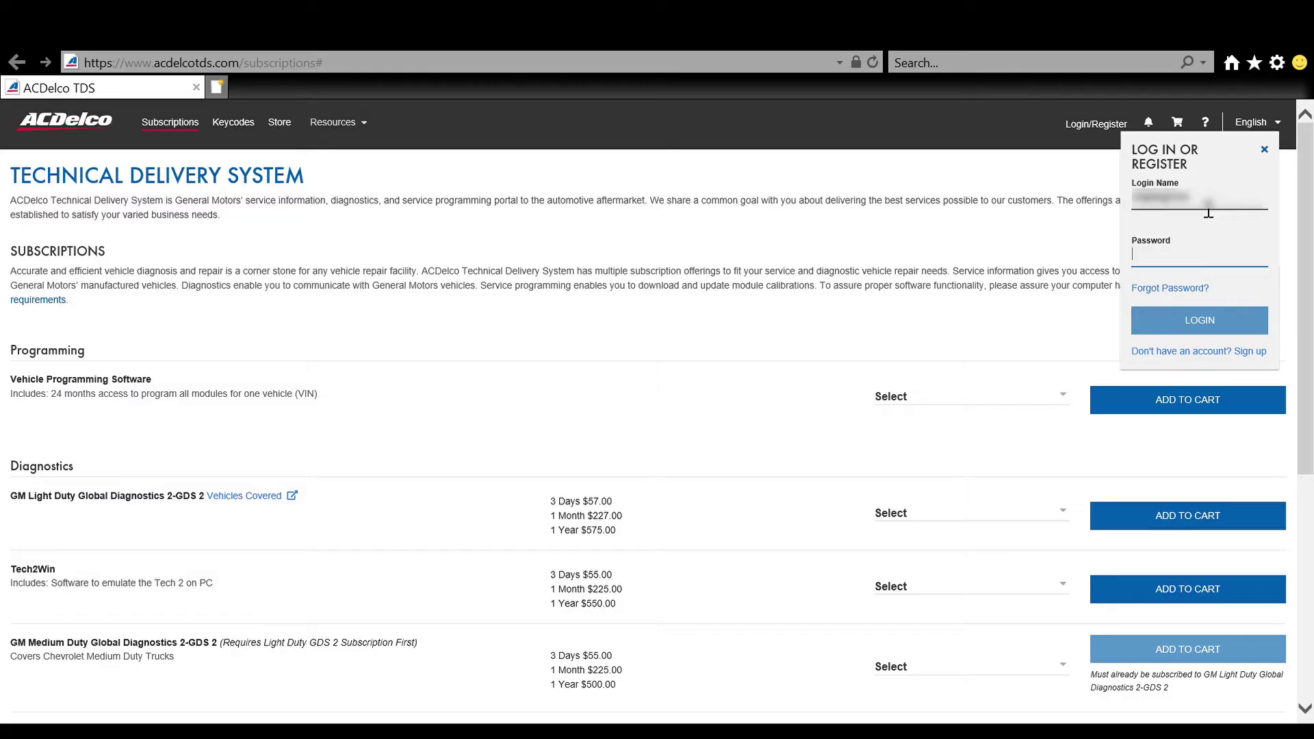
type("****")
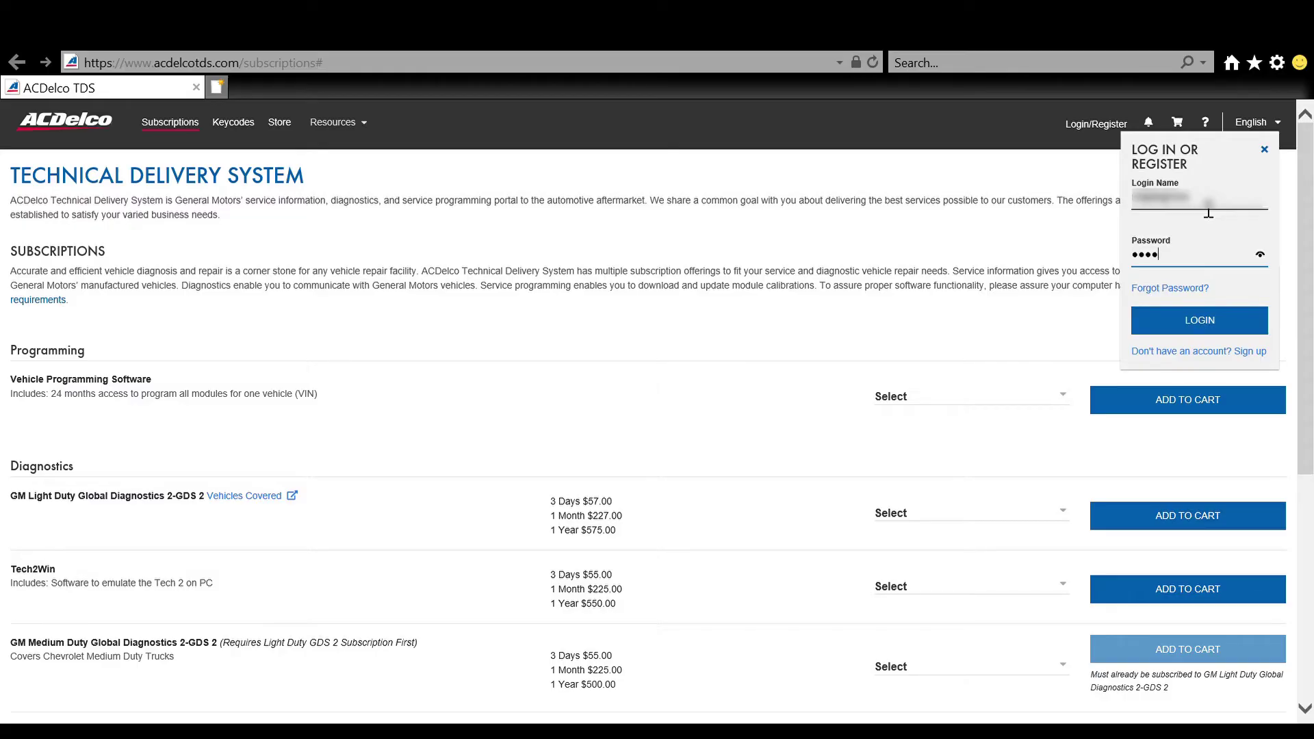
type("***********")
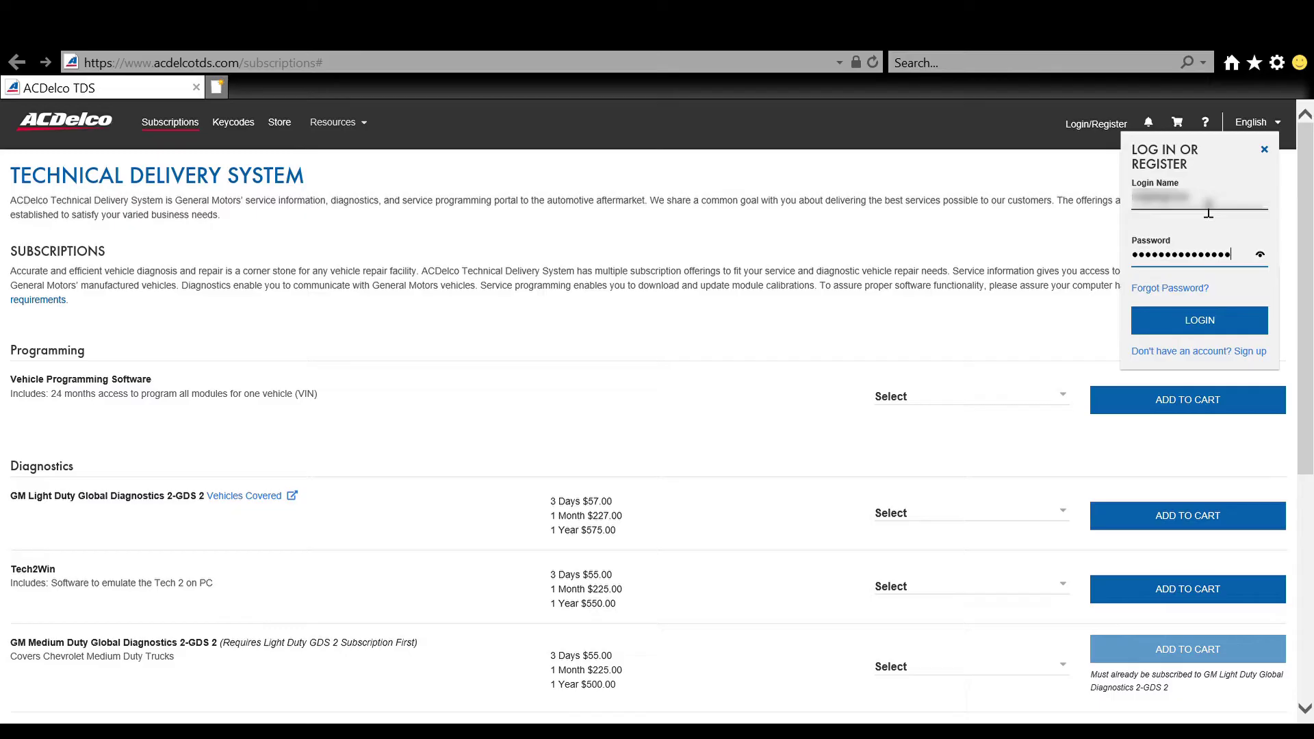
left_click(1232, 315)
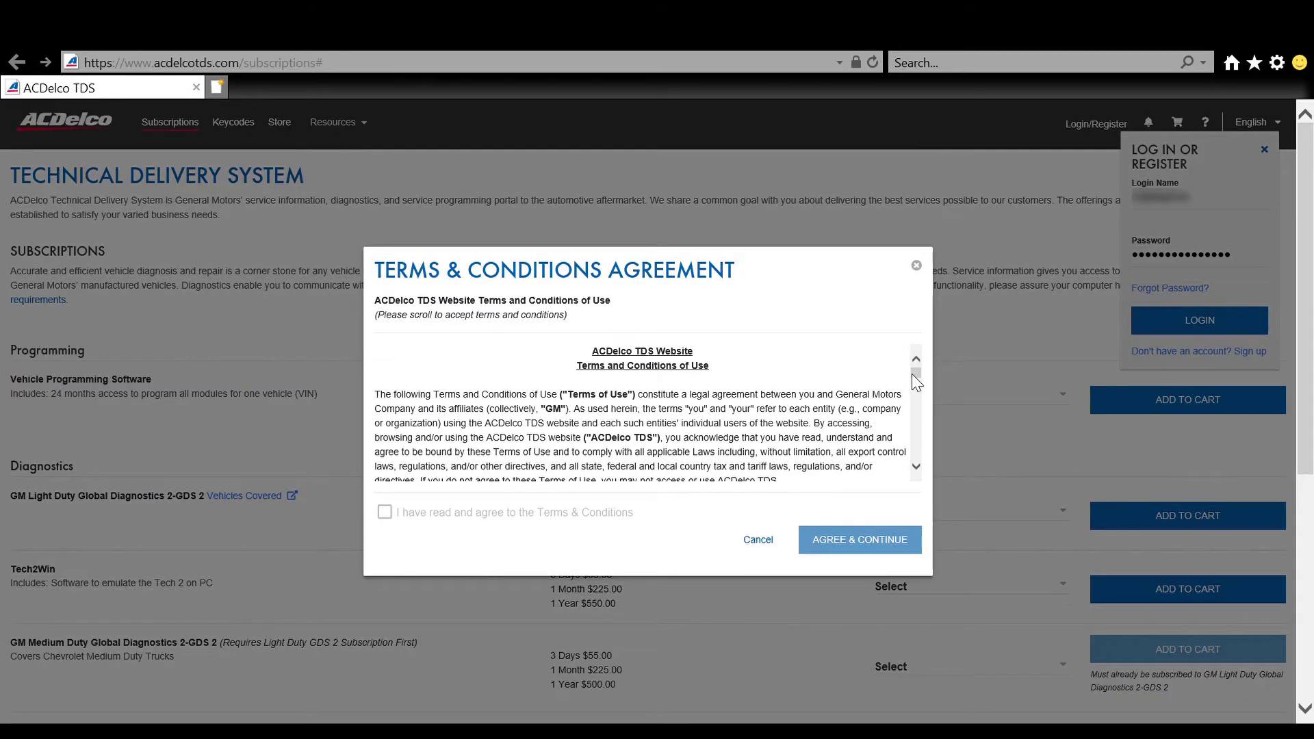
Step: Agree to the website terms of use and continue
left_click_drag(916, 375, 916, 454)
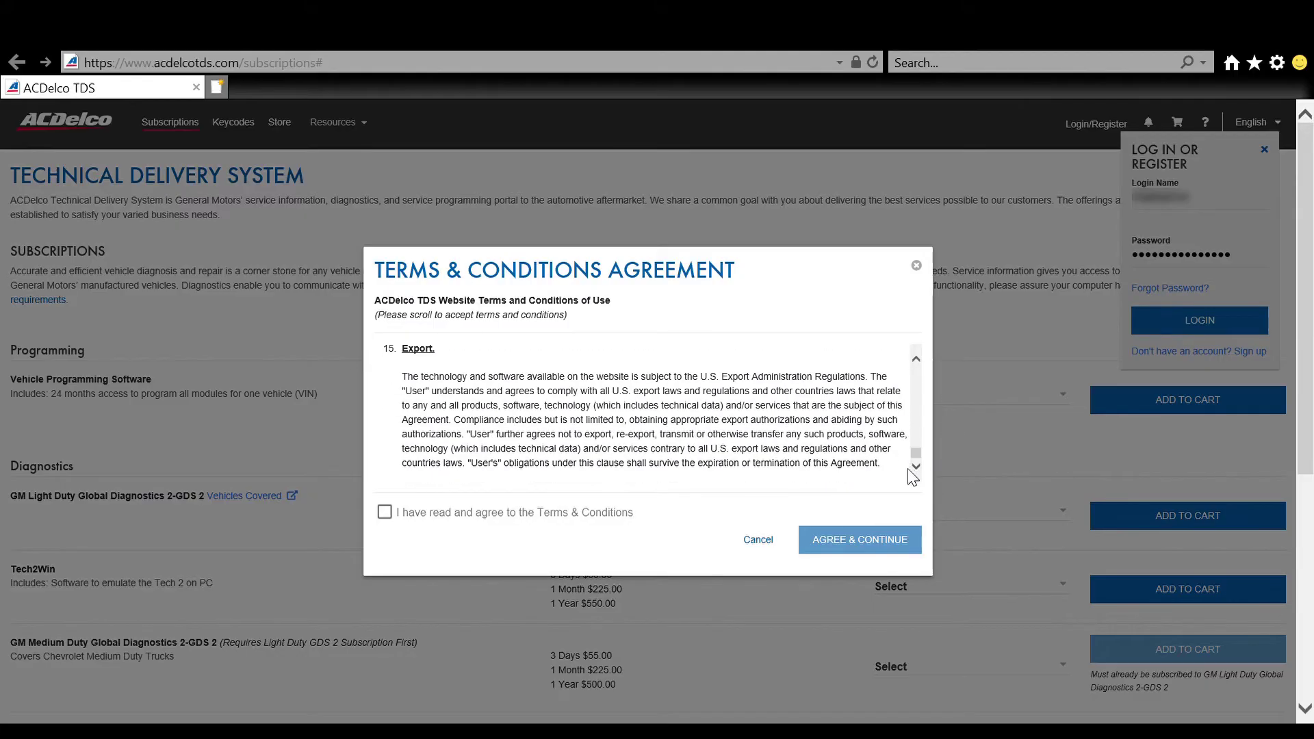
left_click(386, 514)
left_click(859, 540)
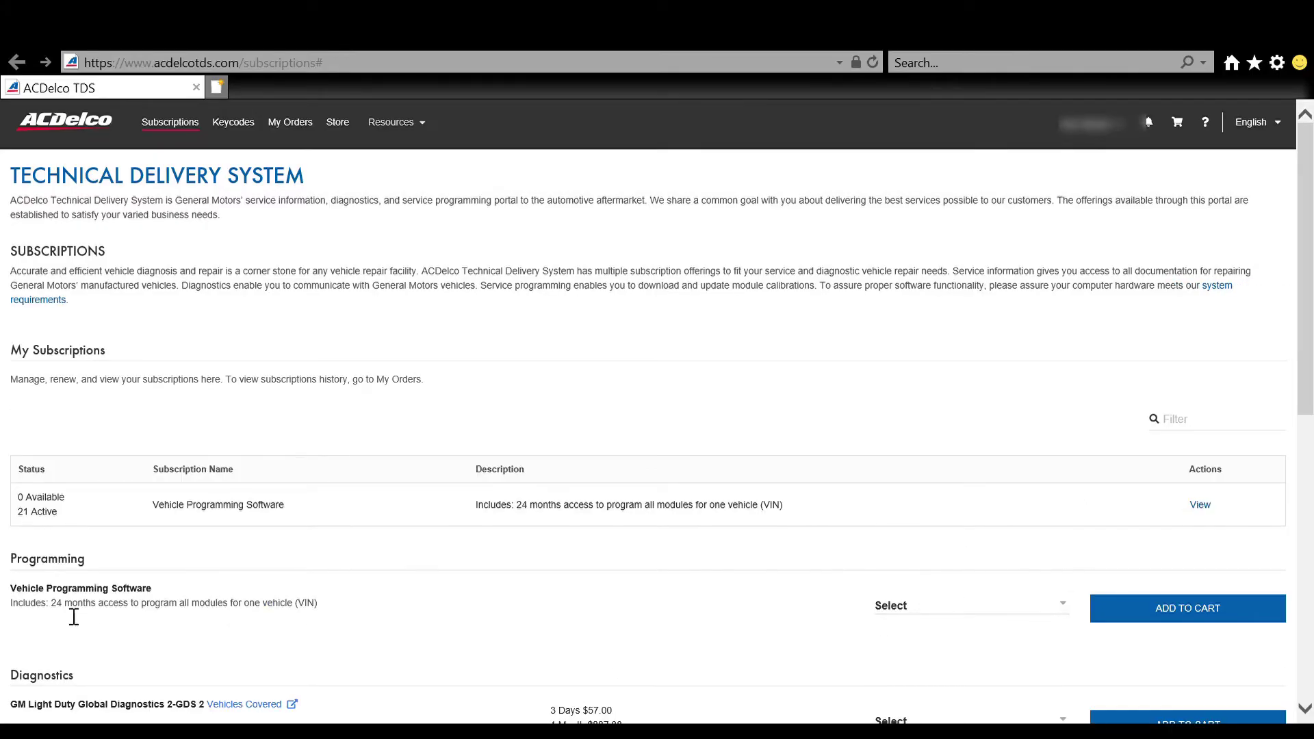
Step: Choose the 1 Vehicle $40.00 option for Vehicle Programming Software and add it to the cart
left_click_drag(10, 587, 346, 608)
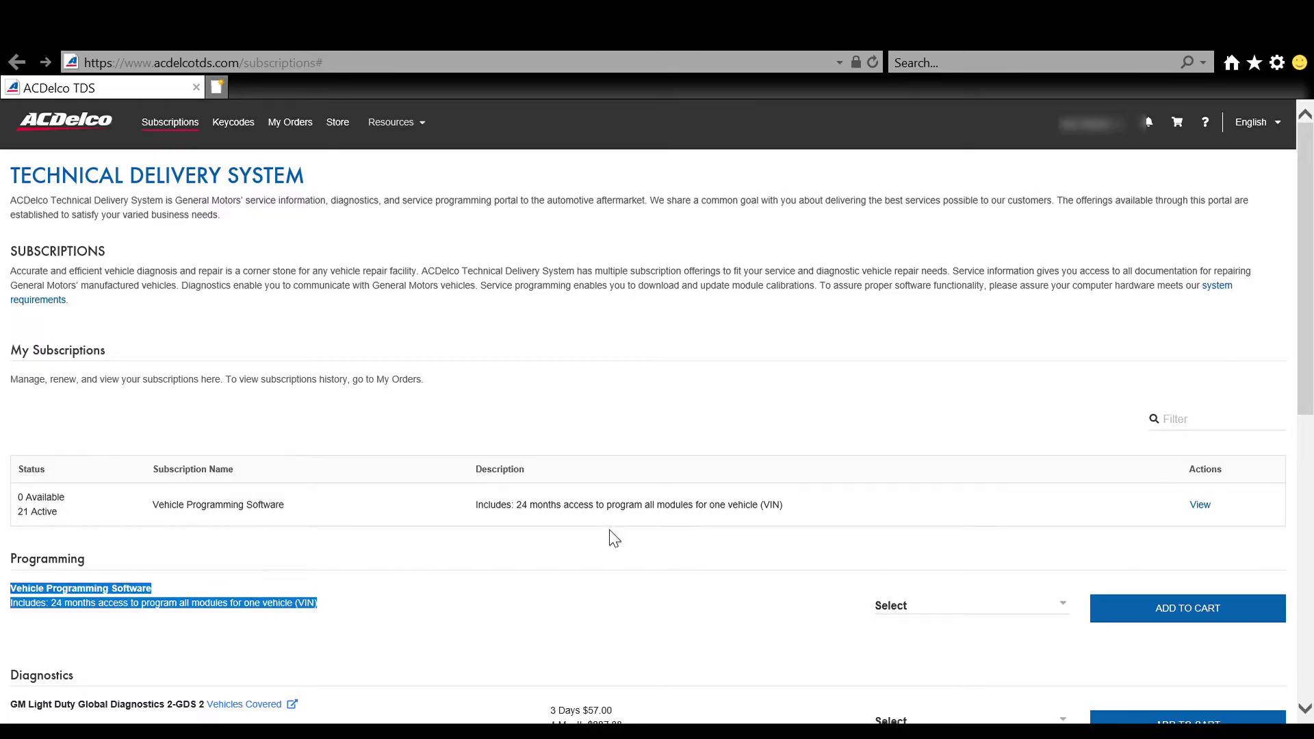
left_click(925, 611)
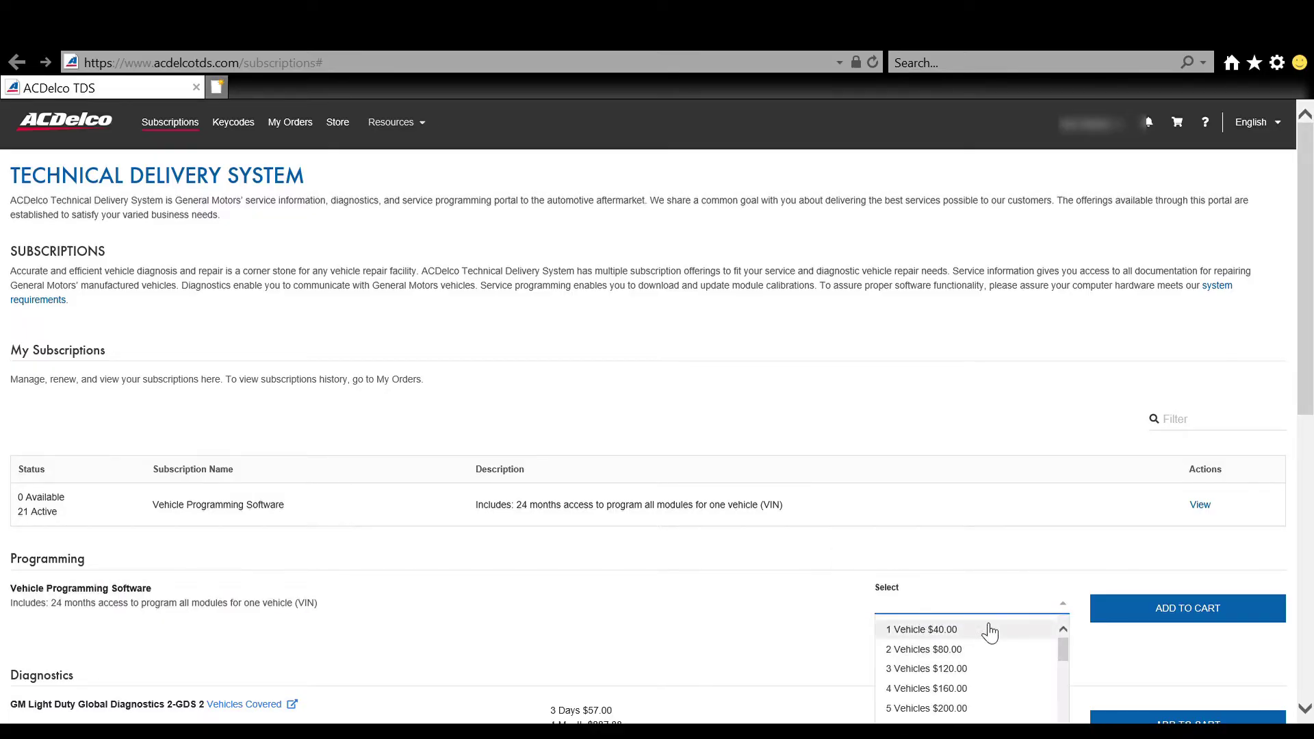
left_click(1016, 633)
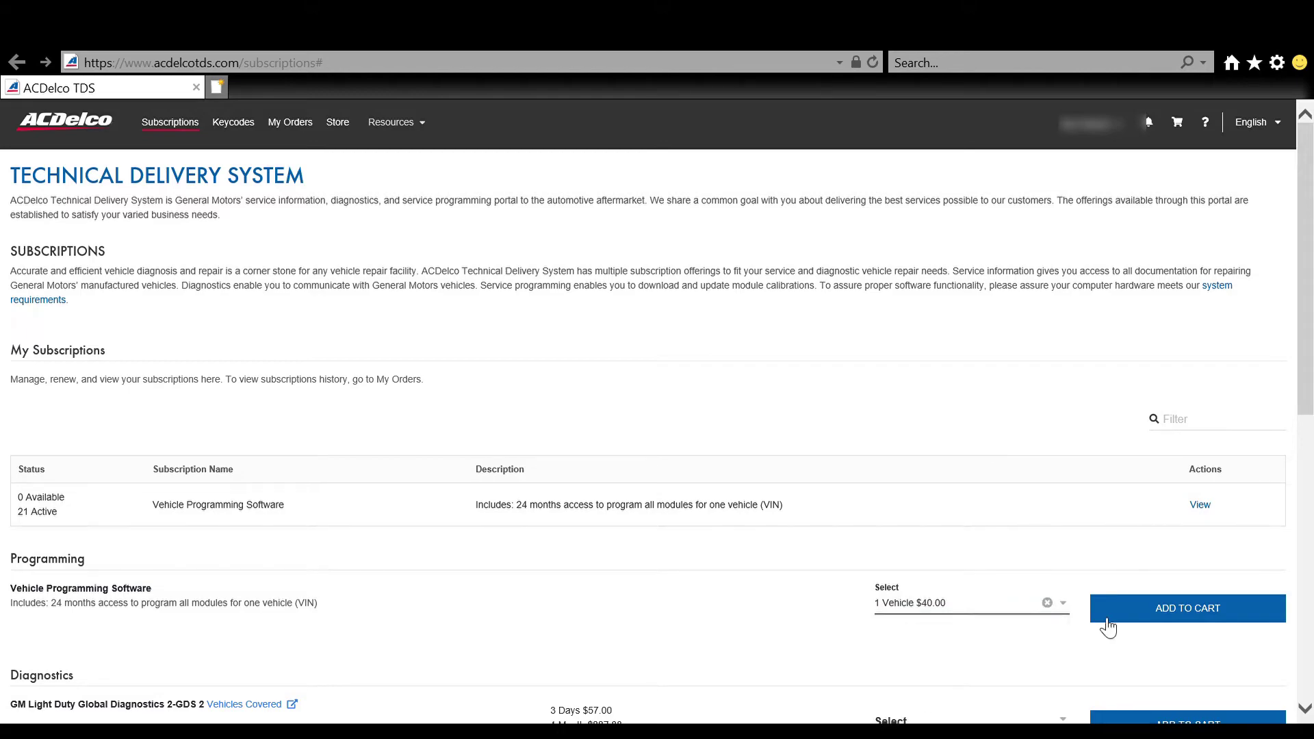
left_click(1196, 615)
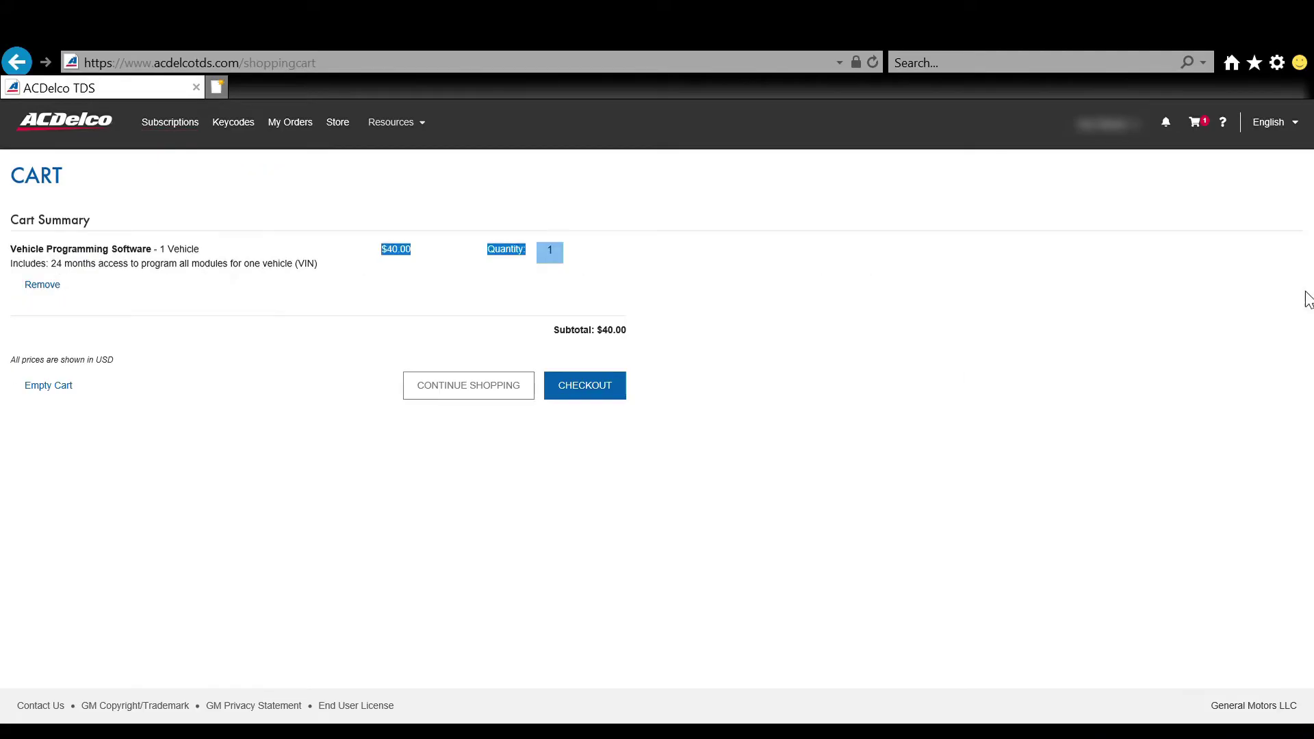
left_click(496, 255)
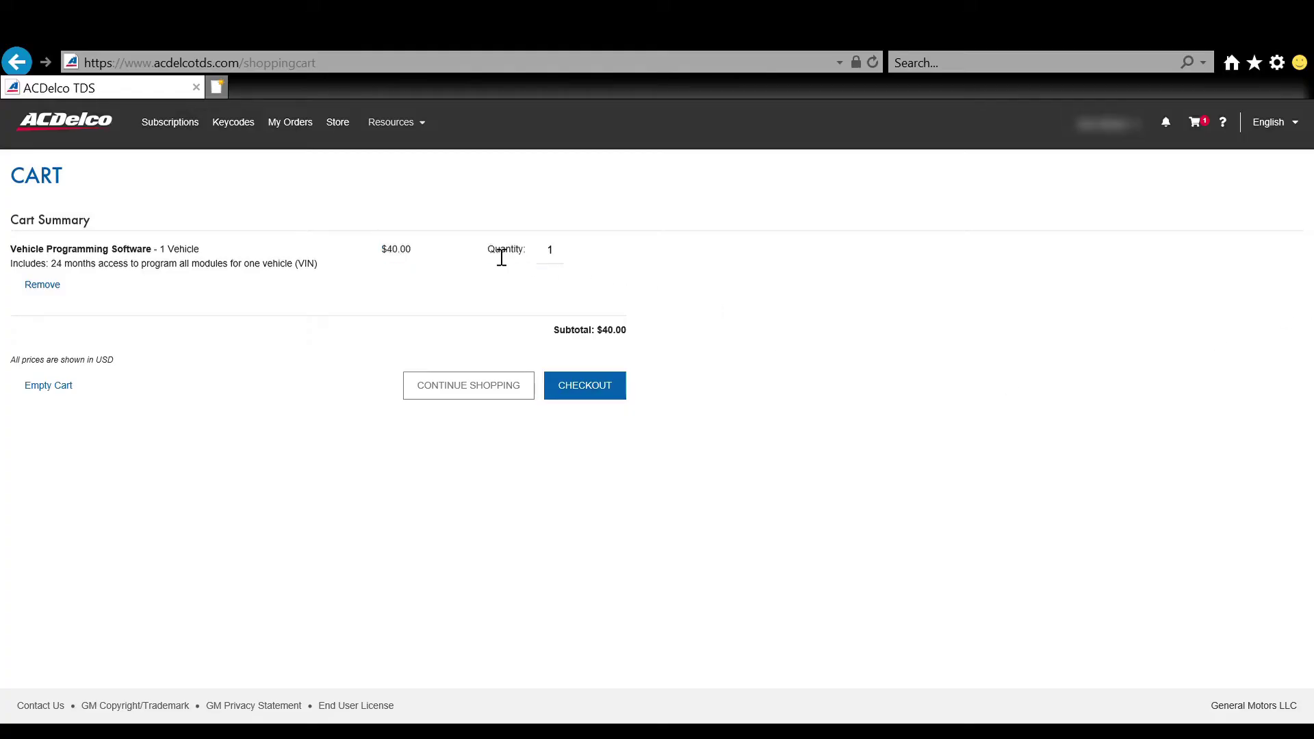
Step: Check out, agree to the end user license, and submit the billing page
left_click(593, 399)
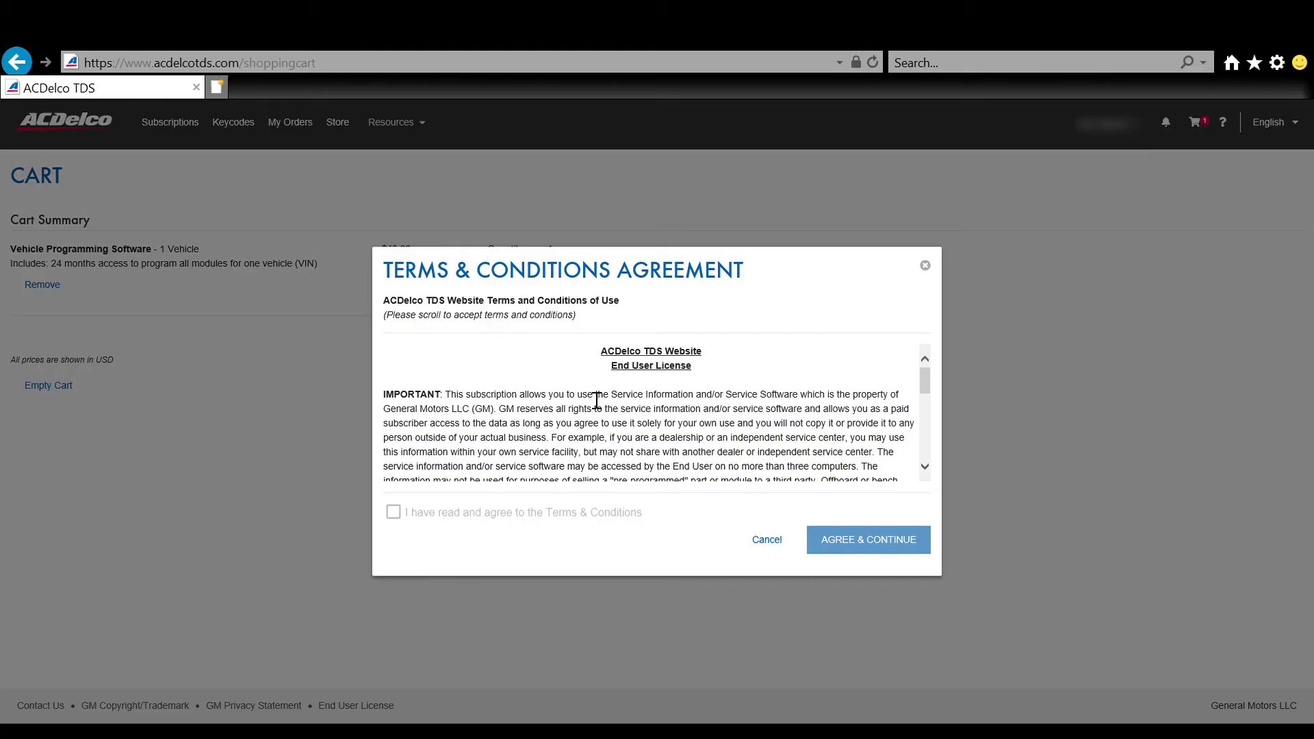
left_click_drag(929, 373, 926, 438)
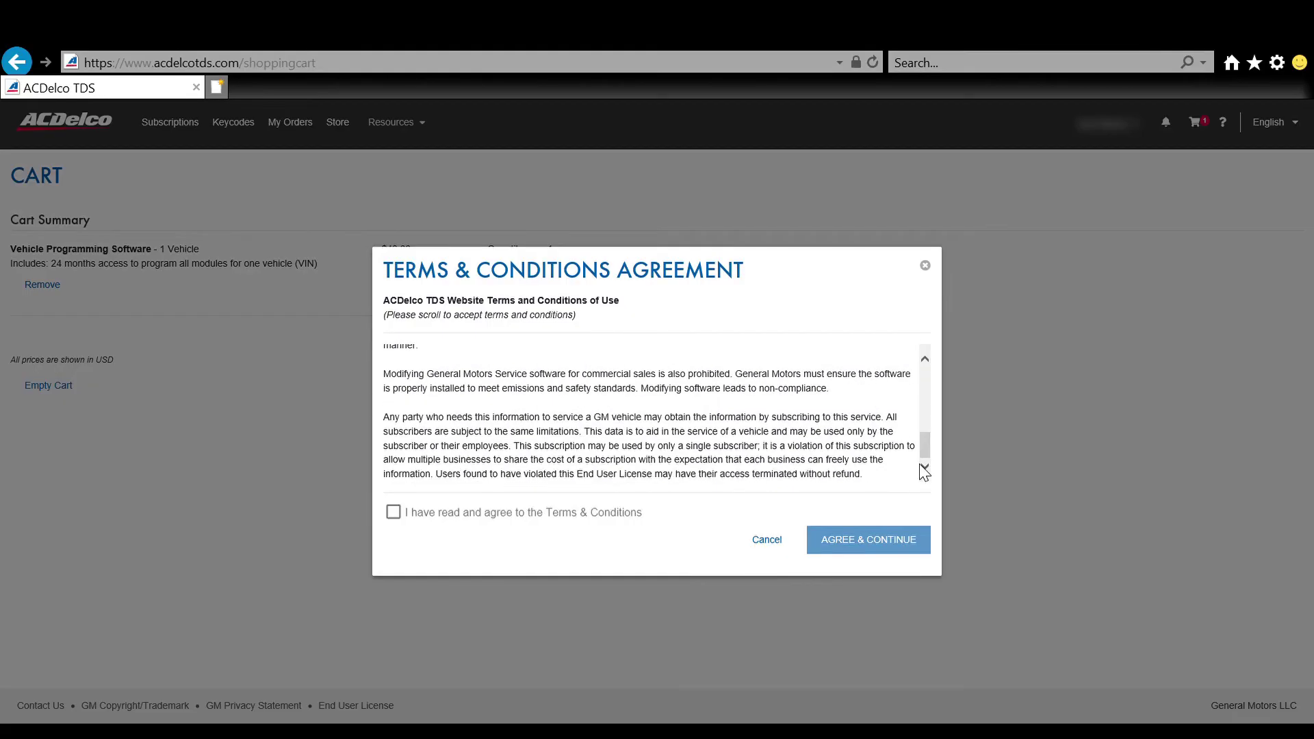
left_click(401, 514)
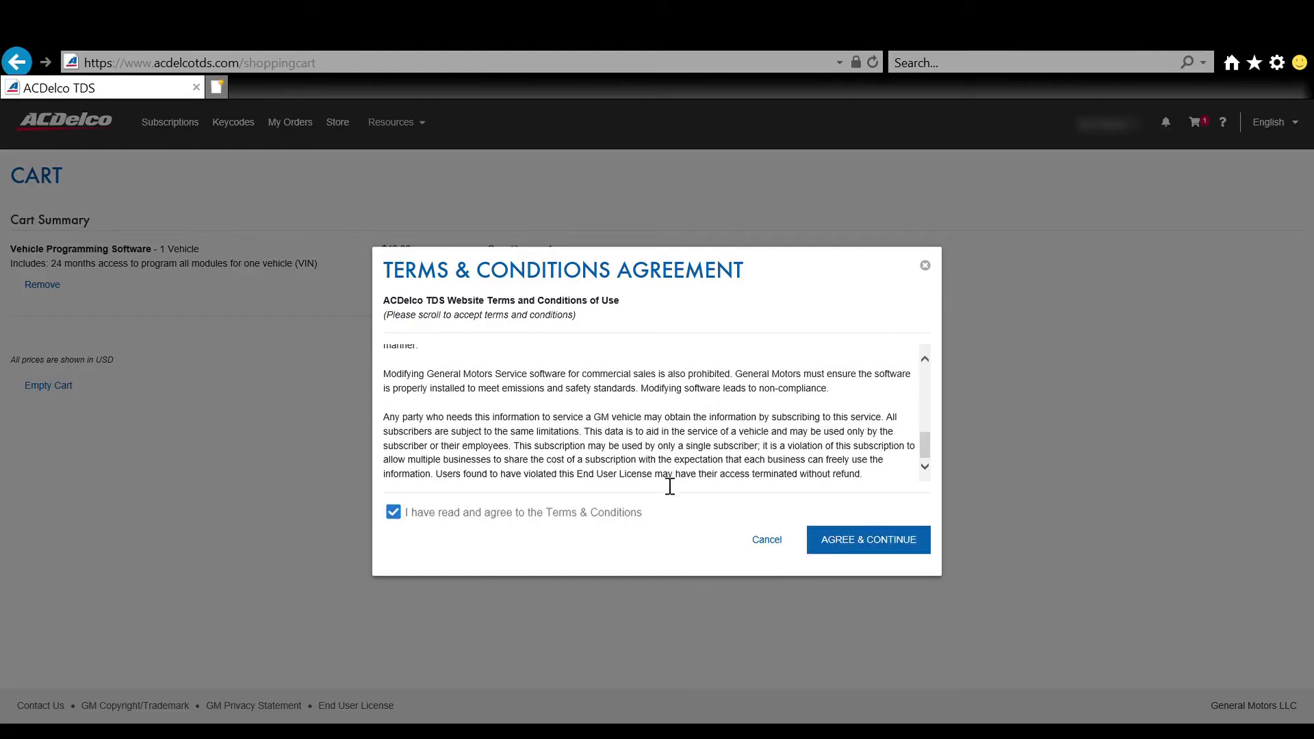
left_click(903, 548)
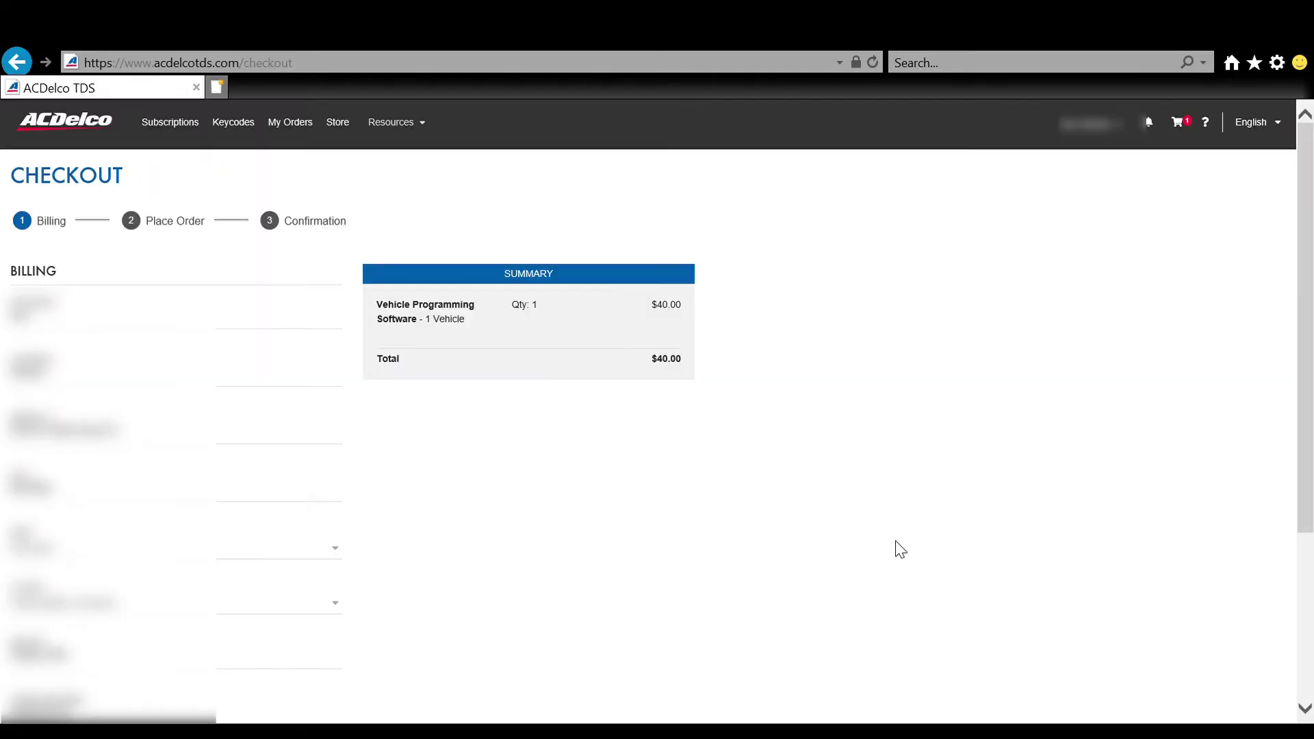
left_click_drag(1302, 301, 1279, 478)
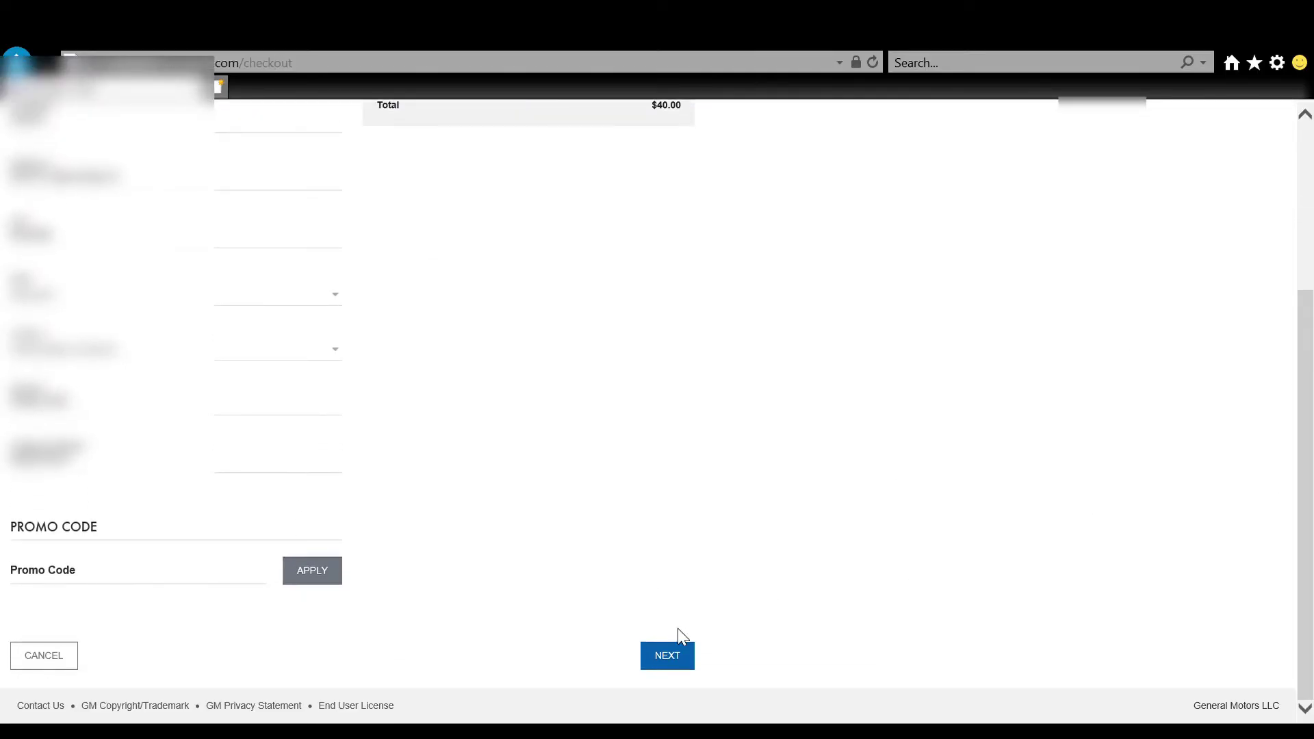
left_click(678, 655)
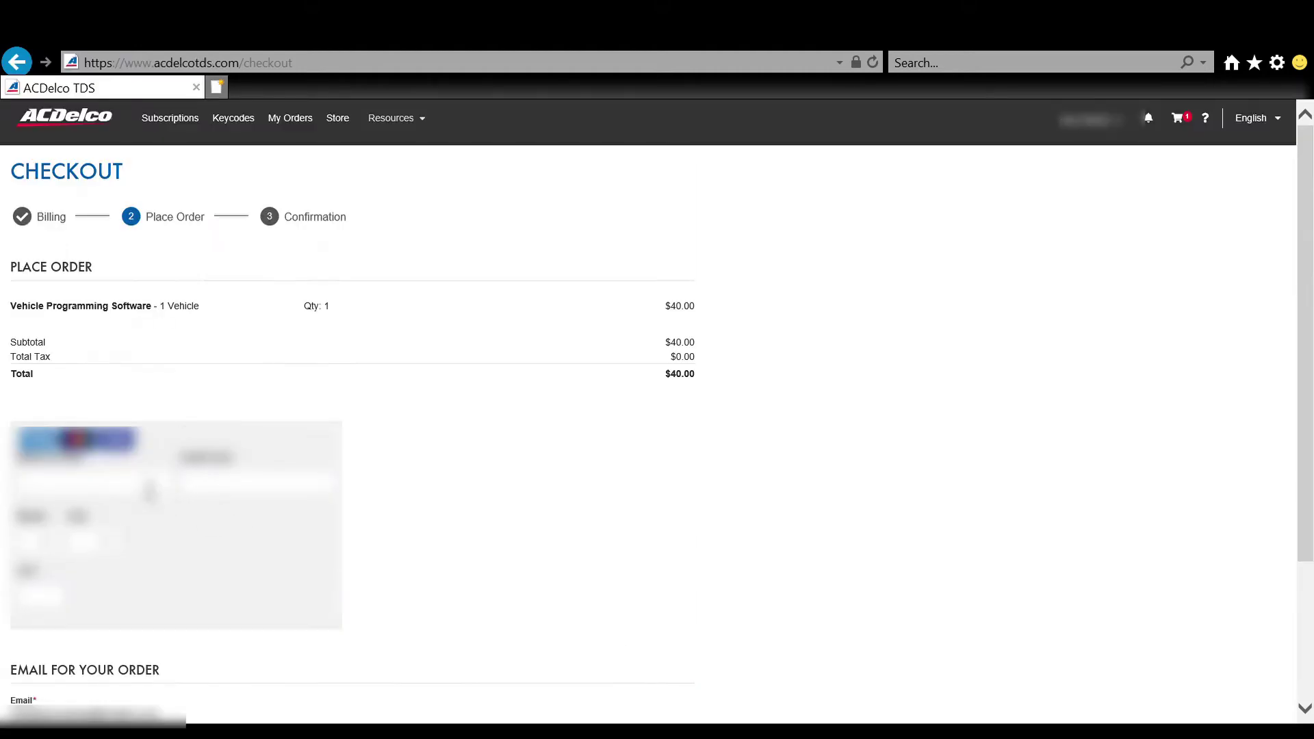
Step: Enter the card number and other payment fields, then place the $40.00 order
left_click(123, 494)
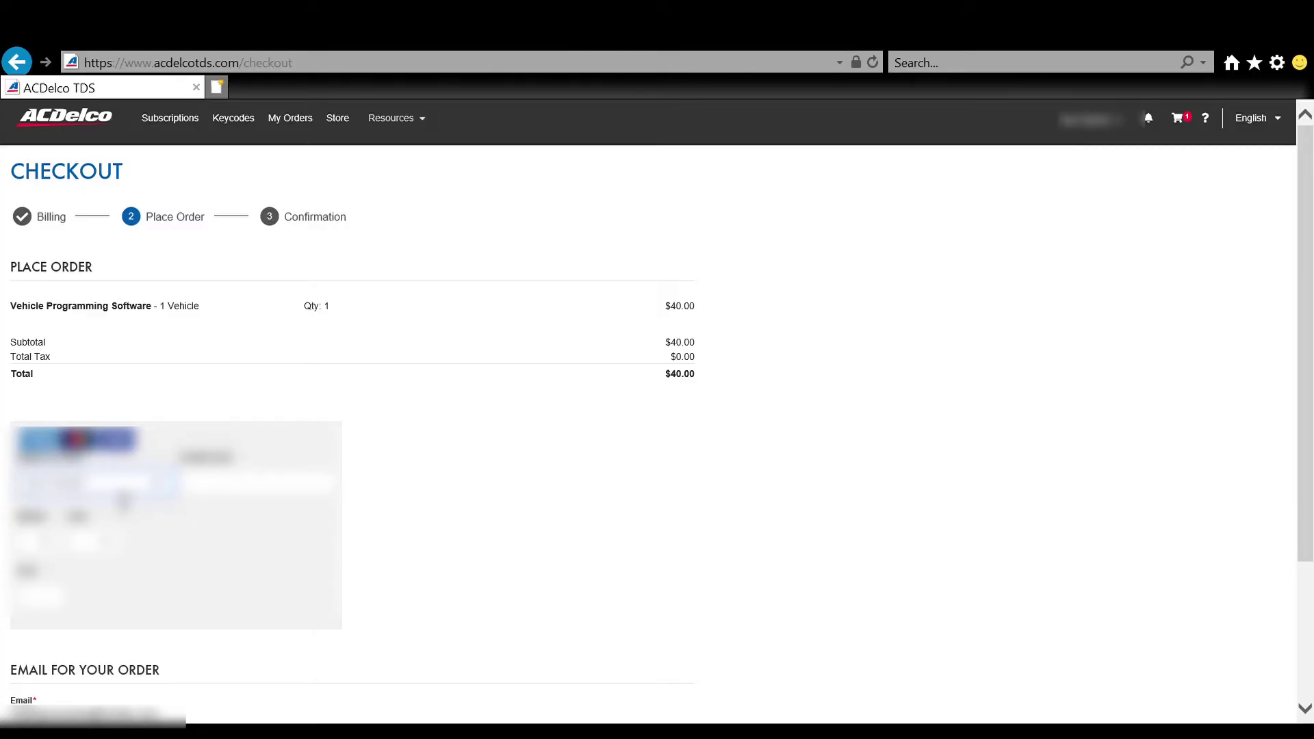
left_click(238, 497)
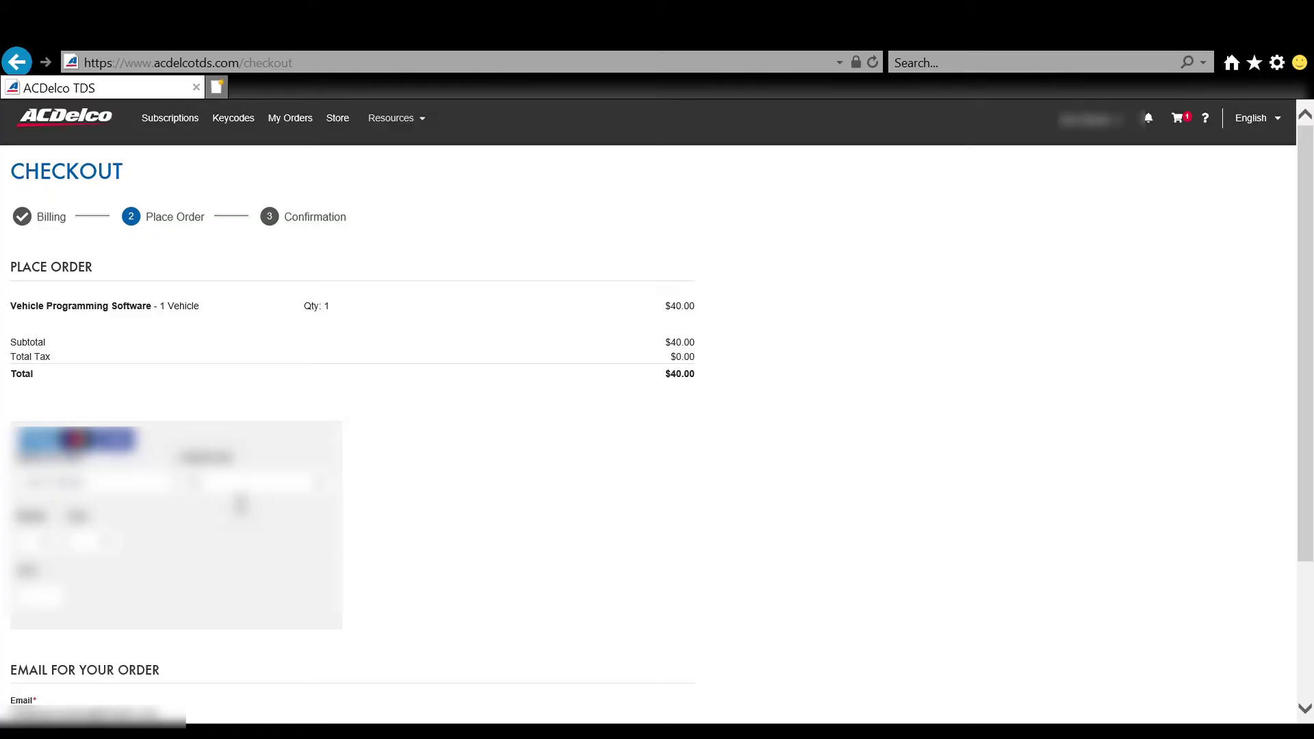
type("122523456")
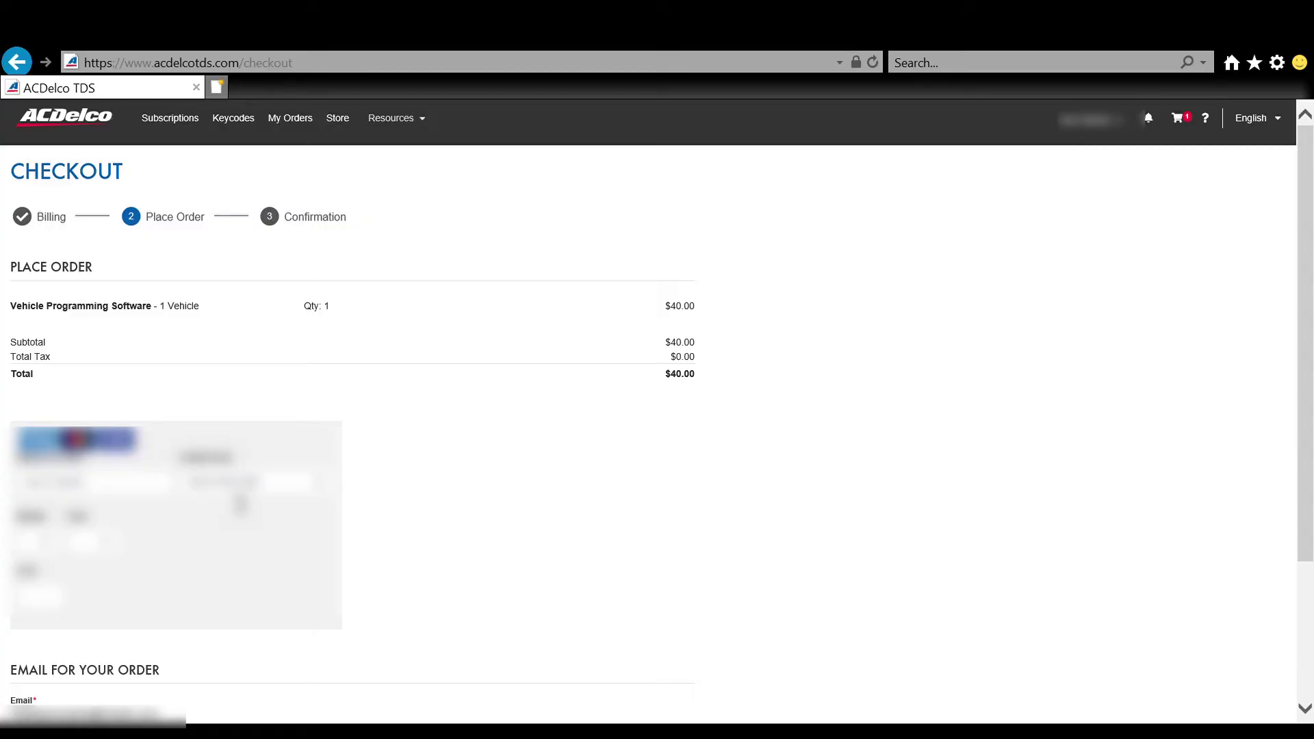
type("7890")
left_click(34, 548)
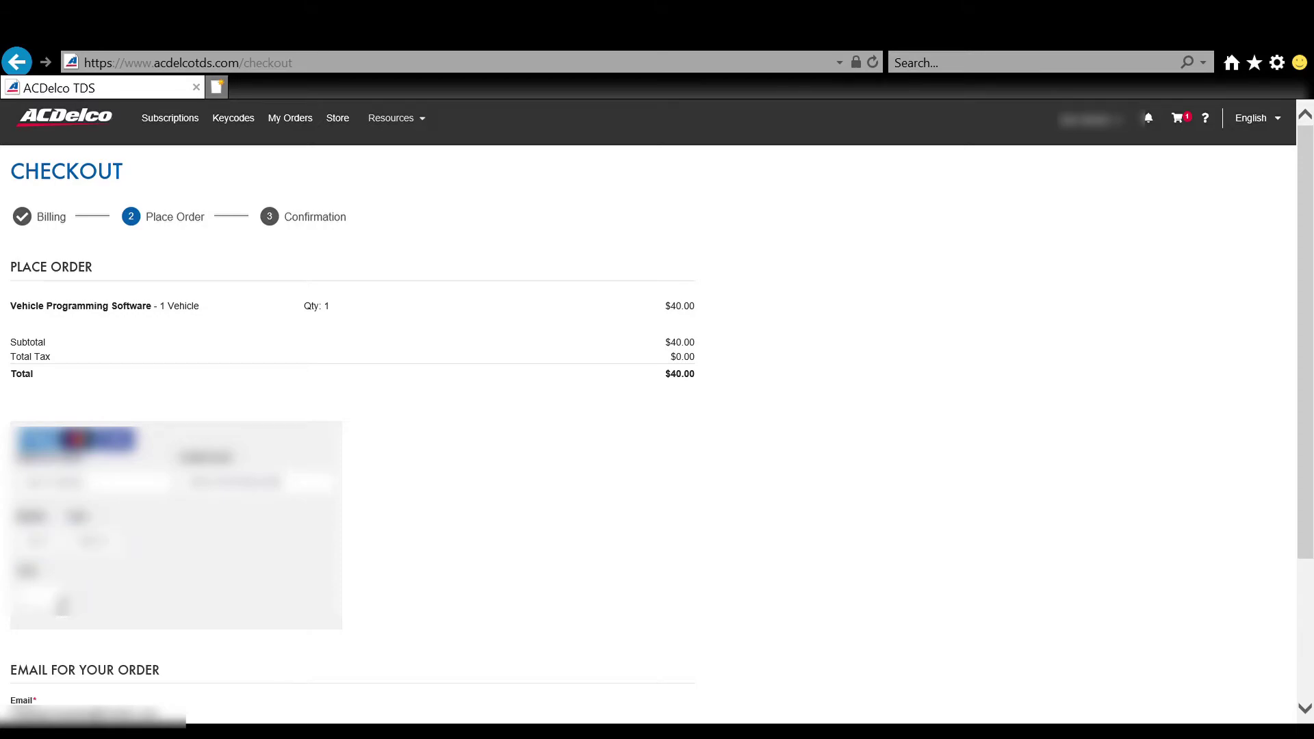
scroll(658, 636, "down", 3)
left_click(659, 635)
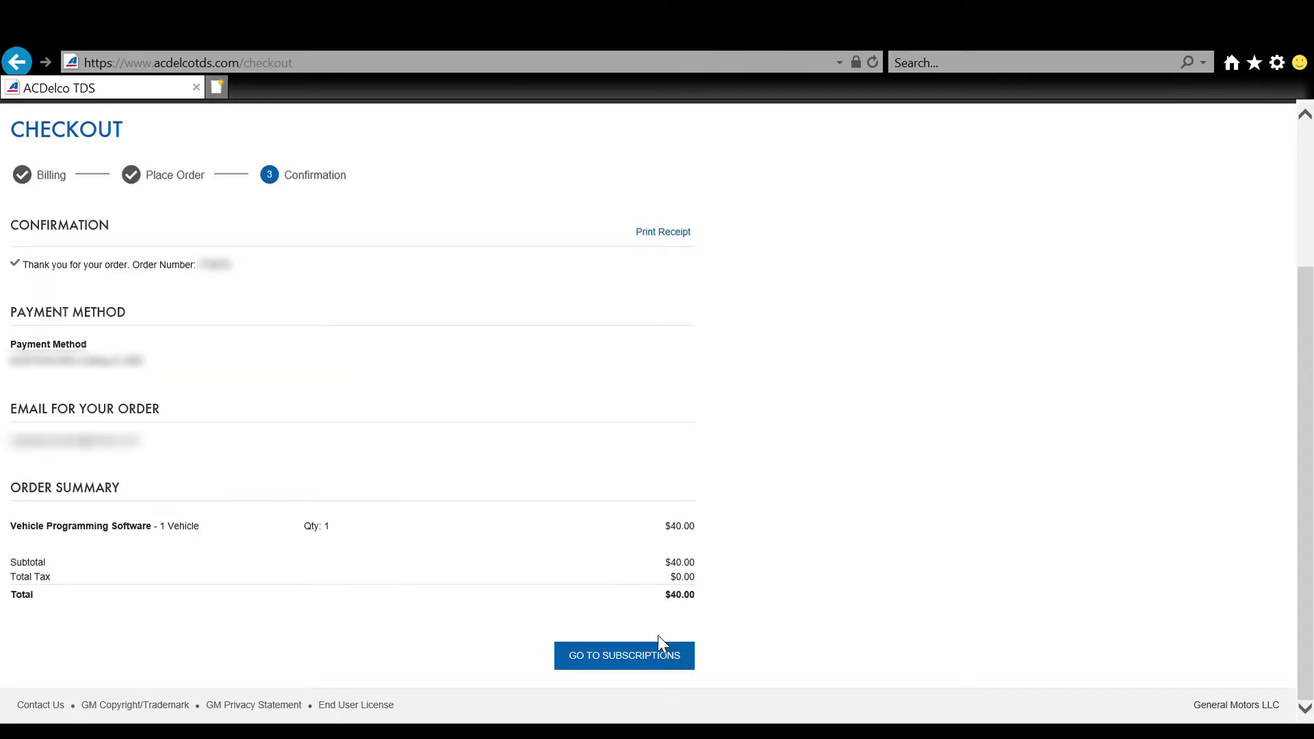
Step: Print the order receipt, close it, and go to the Subscriptions page
left_click(664, 232)
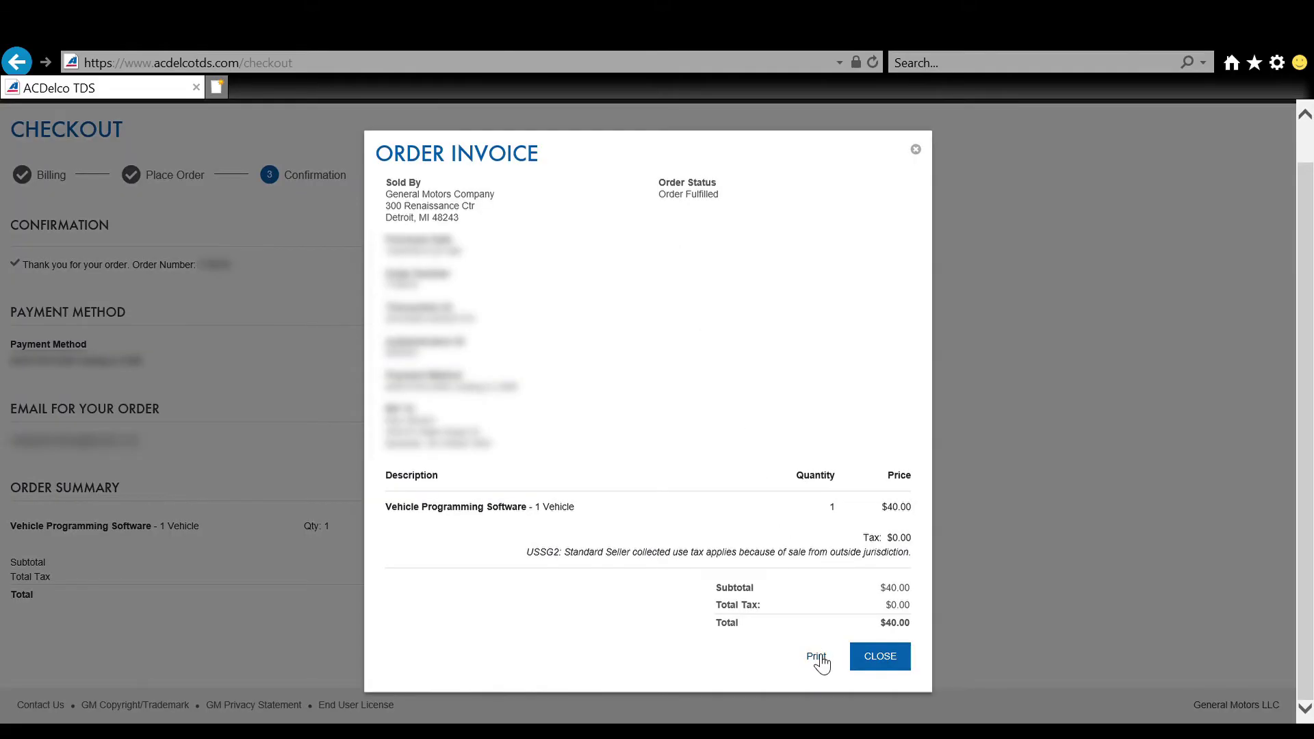
left_click(818, 658)
left_click(883, 659)
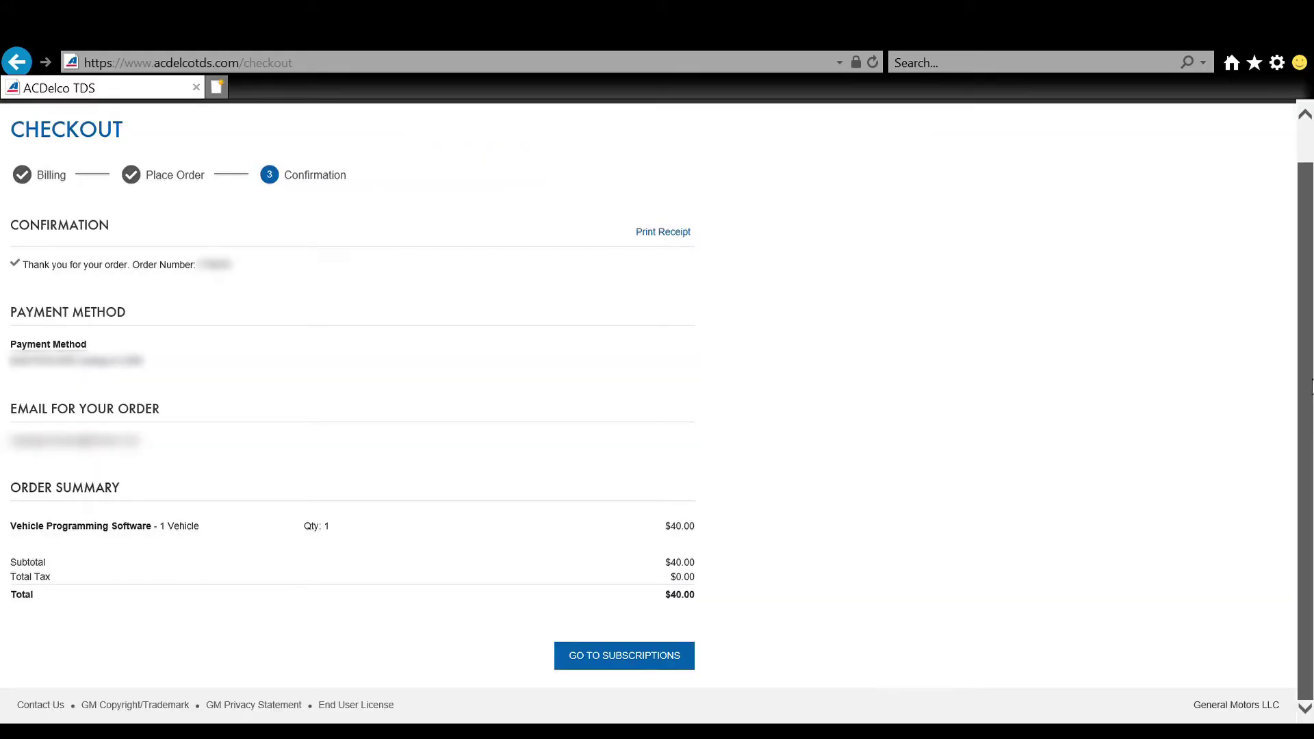
scroll(1312, 260, "up", 1)
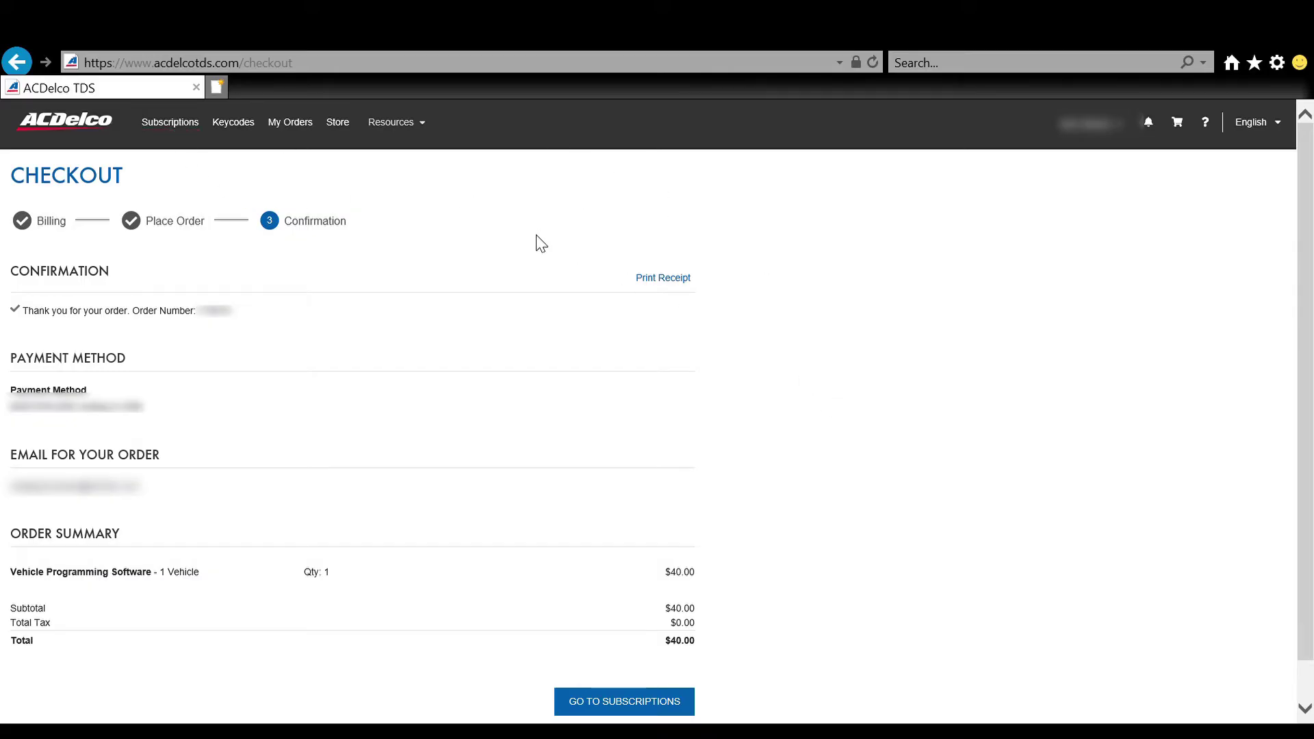
left_click(164, 125)
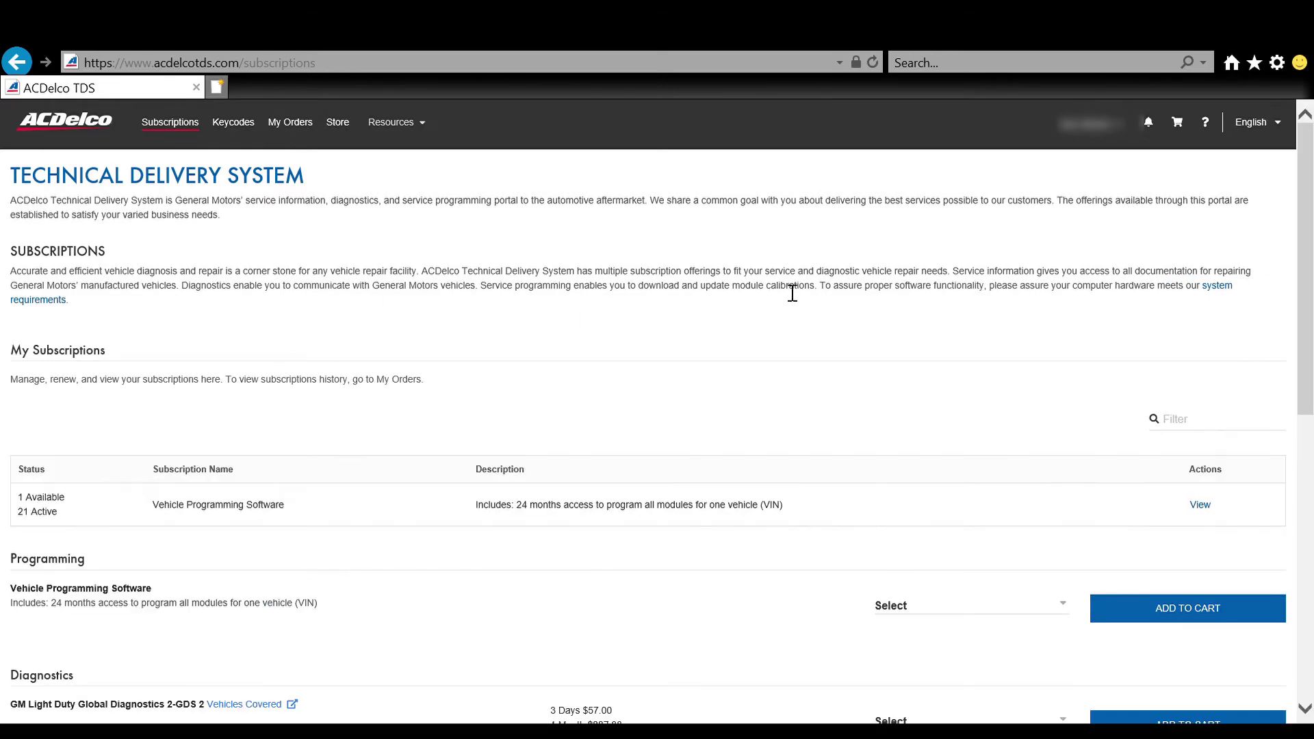
Step: View and scroll through the VIN Subscriptions list for Vehicle Programming Software
left_click(1202, 507)
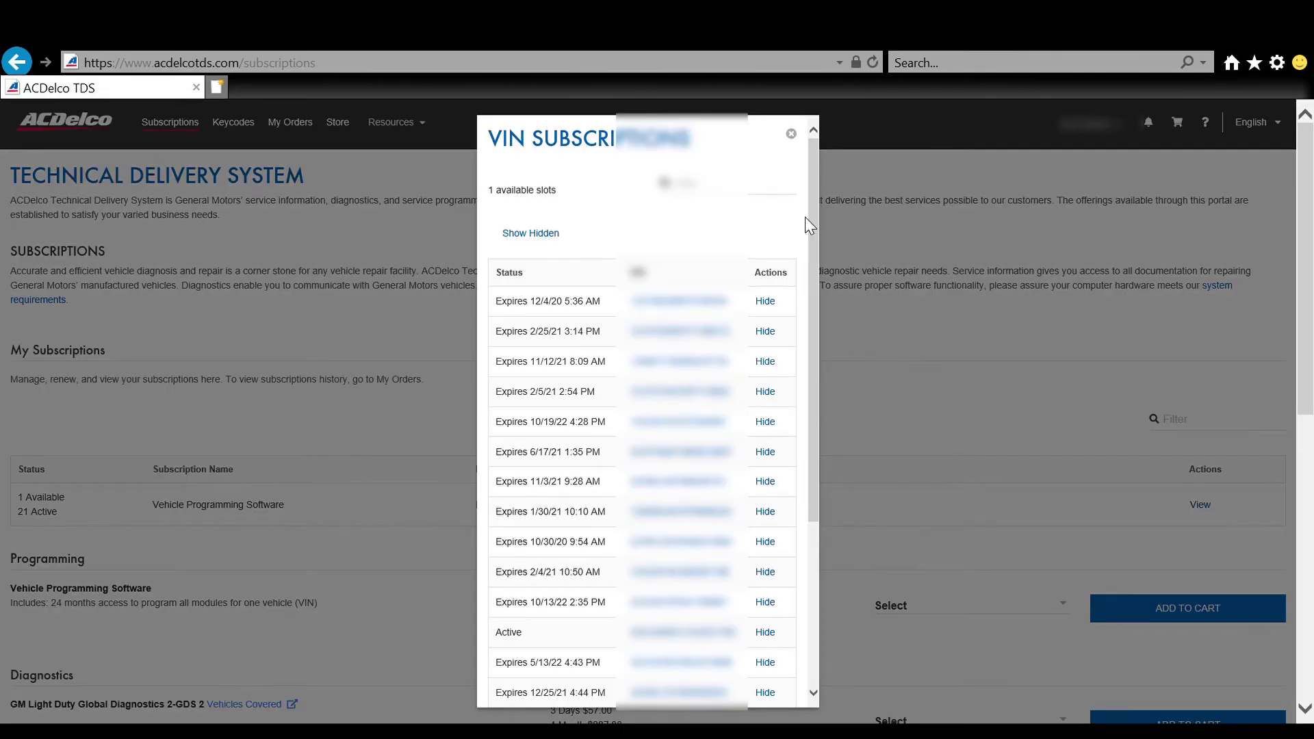
left_click_drag(813, 204, 815, 402)
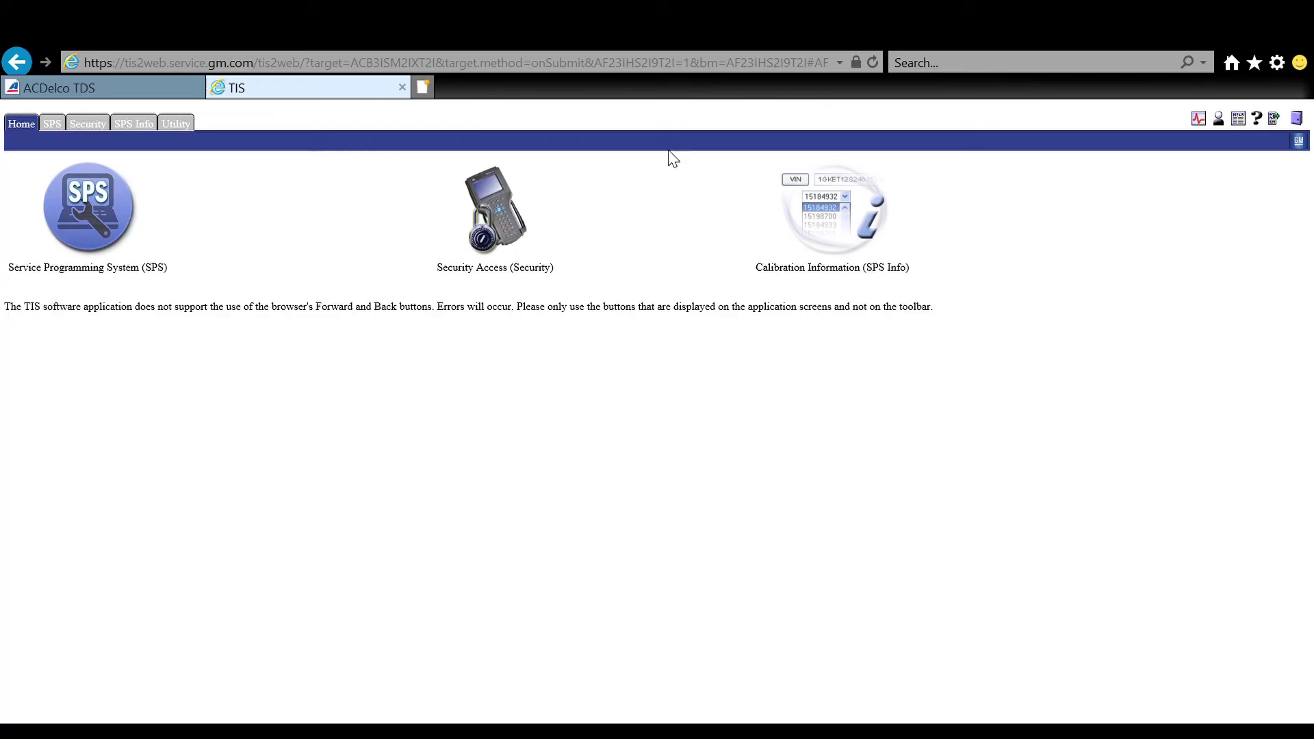
Step: Open the Service Programming System section on the TIS home page and start SPS
left_click(118, 236)
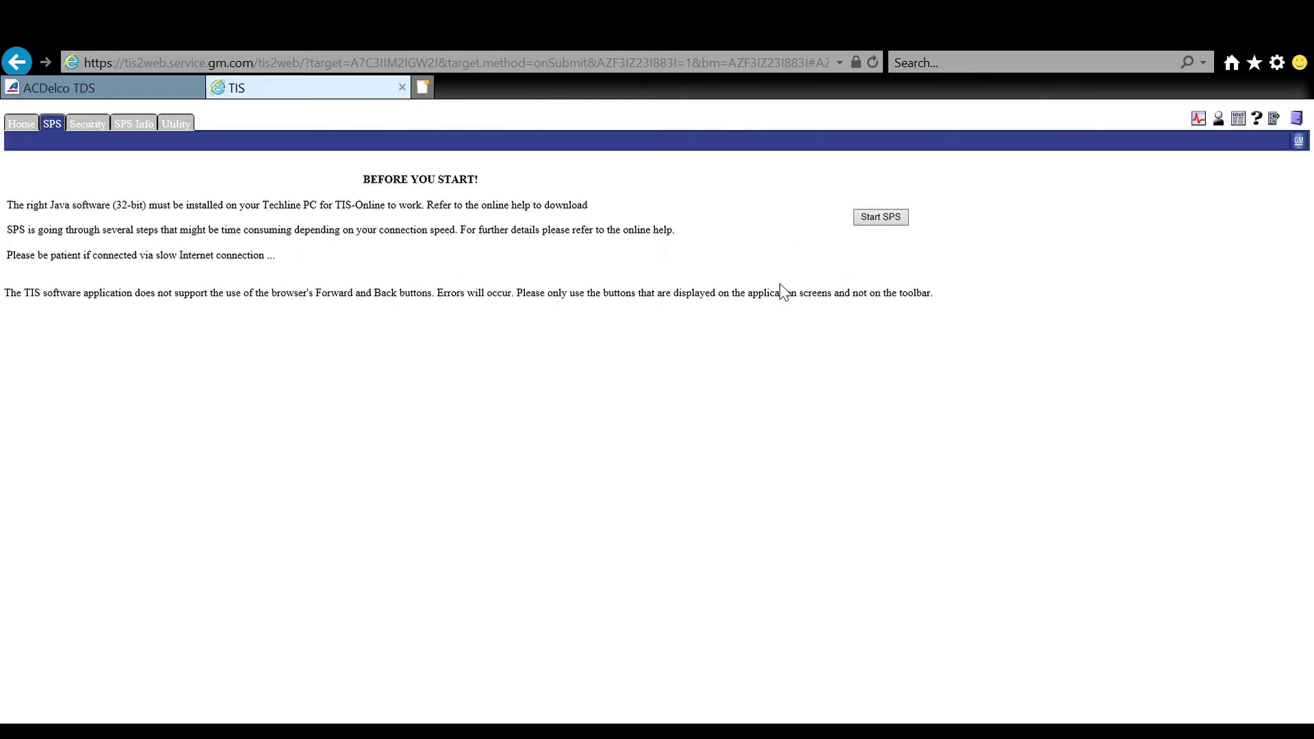
left_click(890, 220)
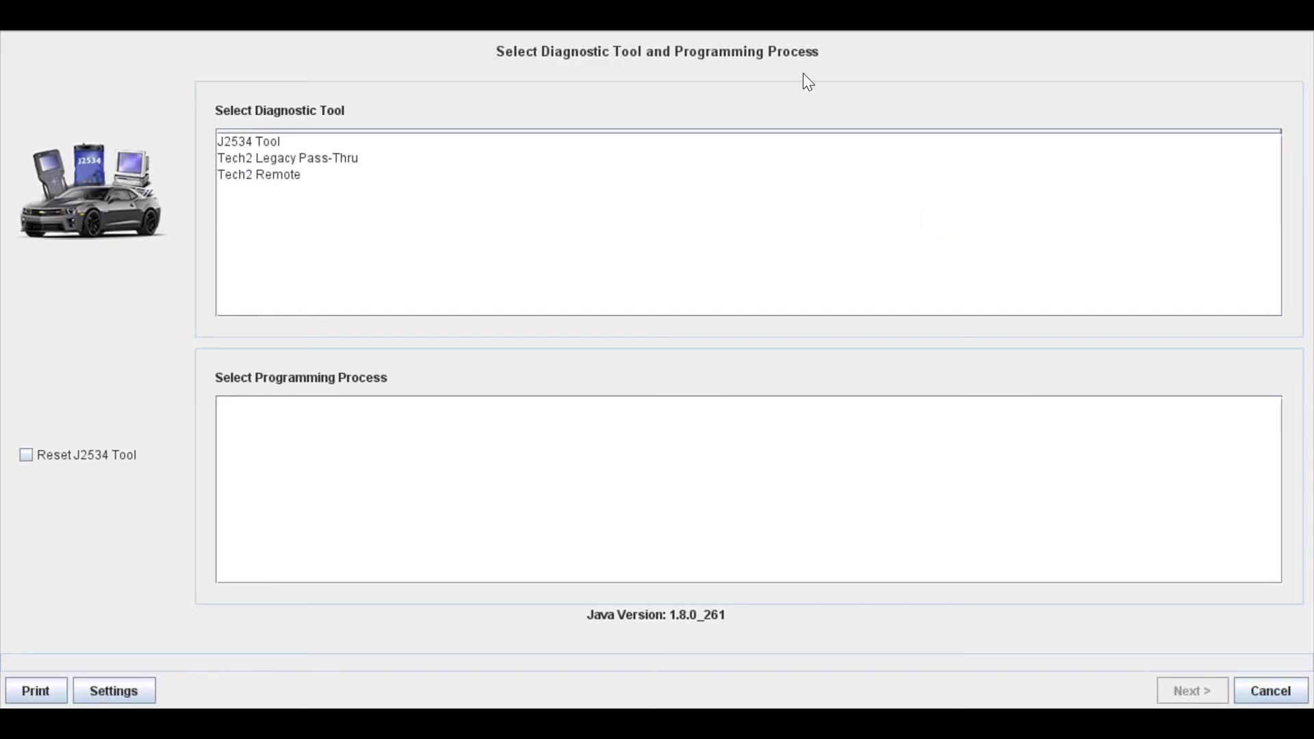
Step: Choose J2534 Tool and Replace and Program ECU, then continue past the J2534 Pass Thru page
left_click(269, 141)
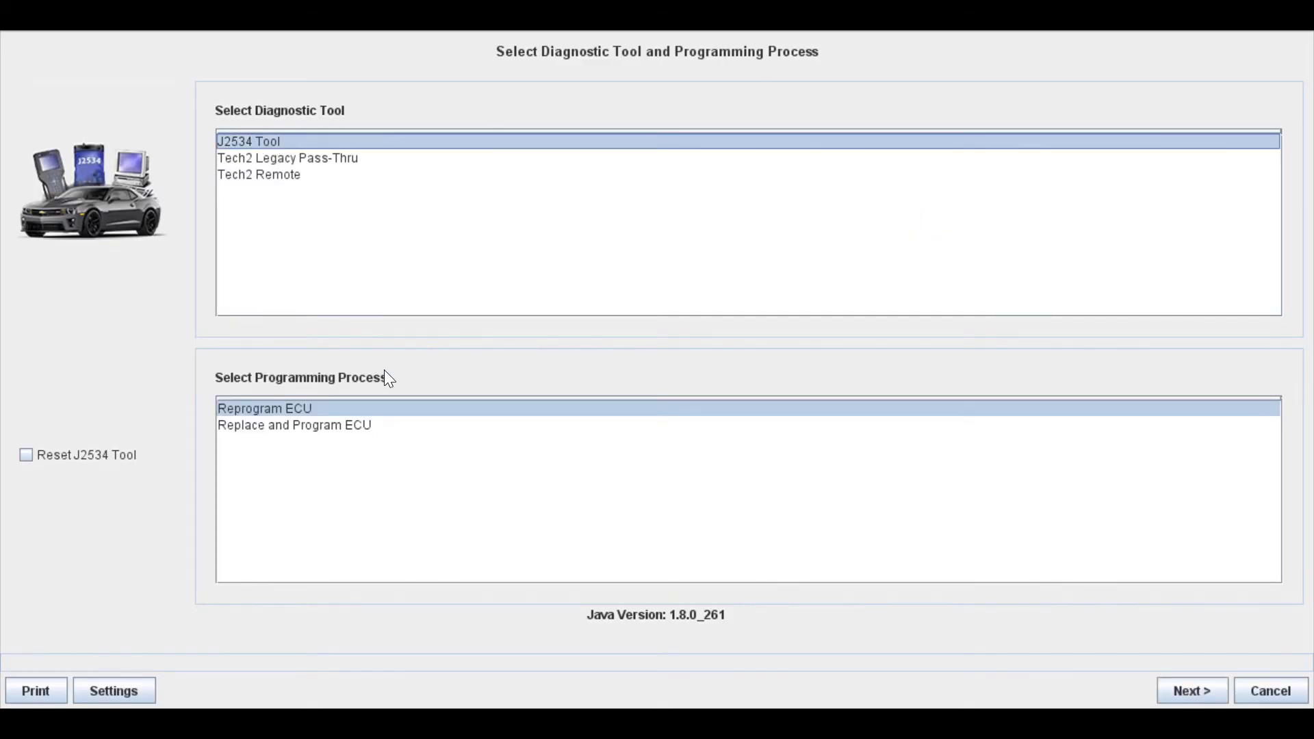
left_click(343, 431)
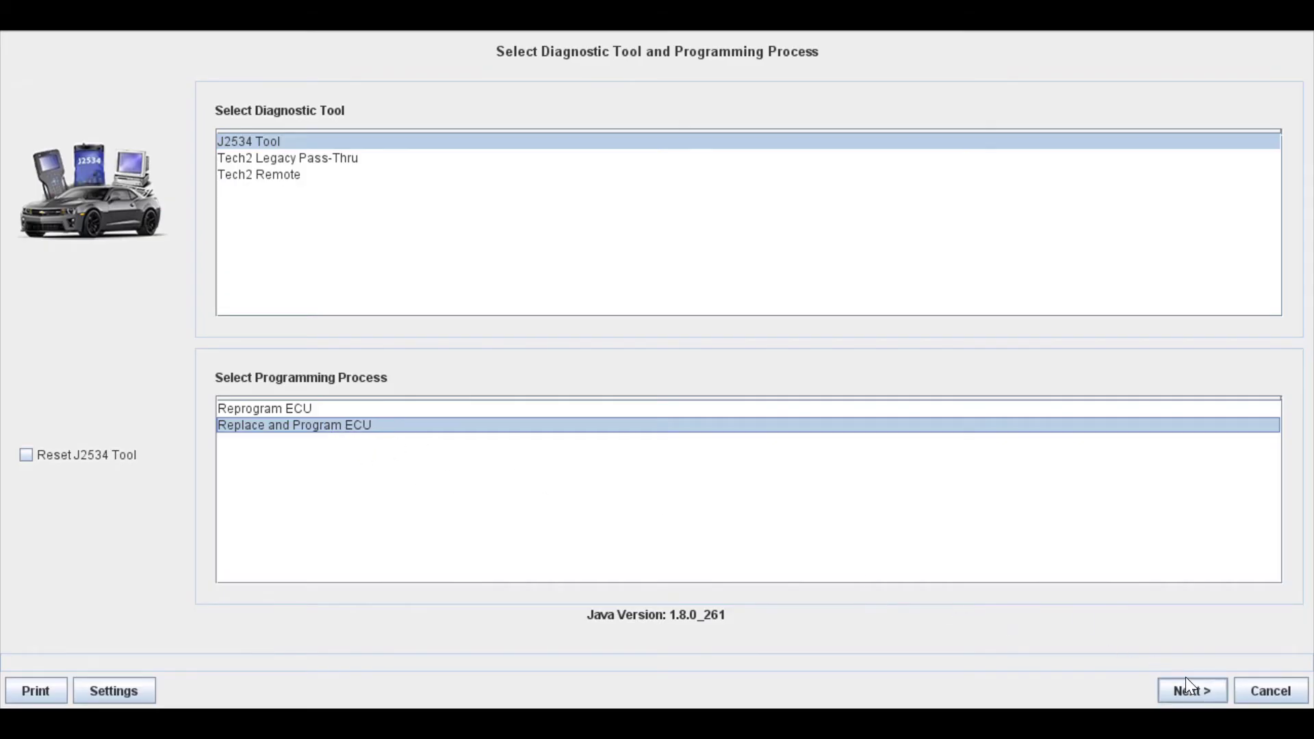
left_click(1208, 695)
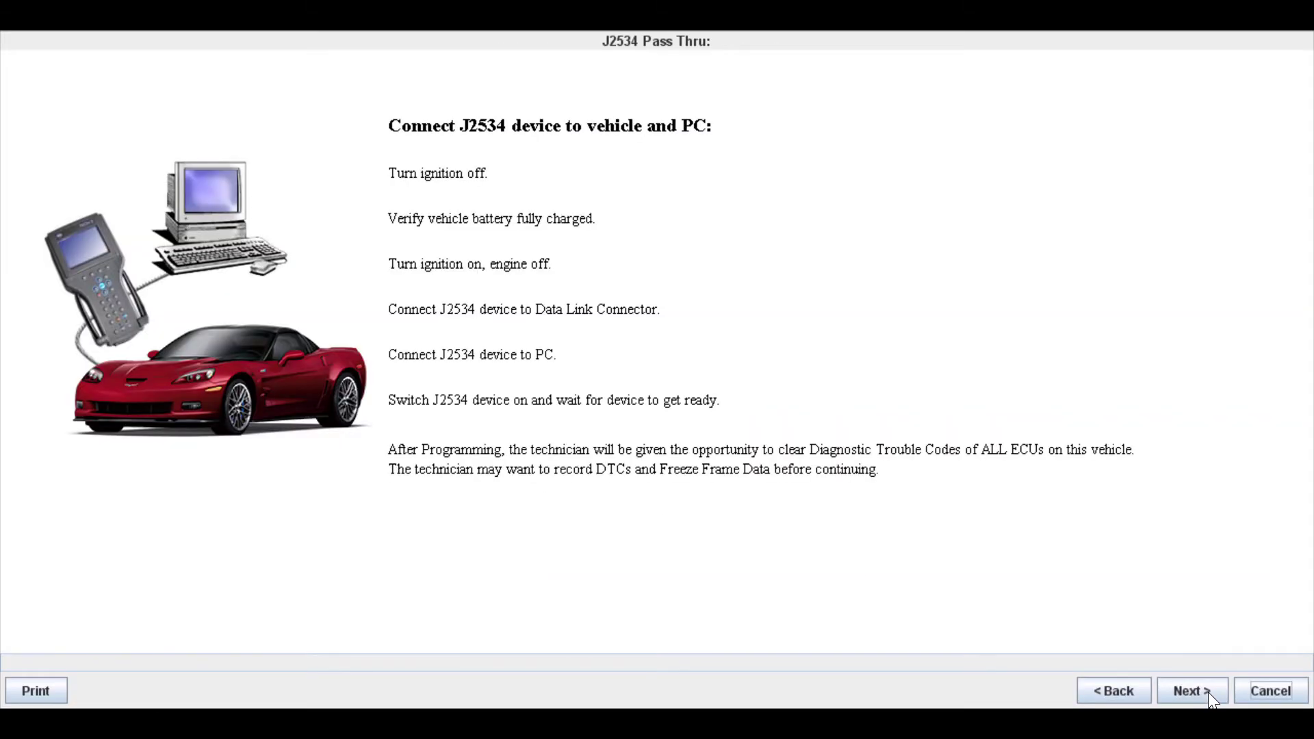
left_click(1208, 692)
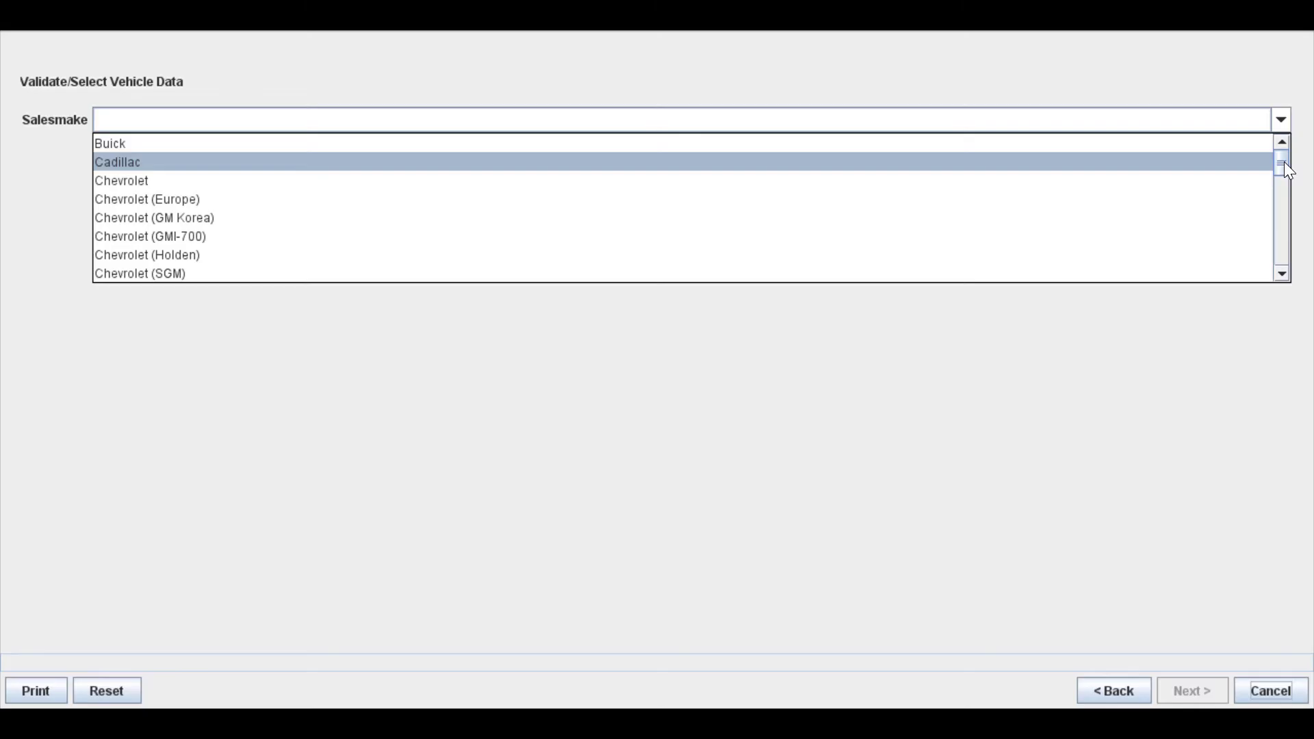
Step: Select GMC, model year 2018 and the truck's car line, then continue to VIN validation
left_click_drag(1285, 162, 1281, 194)
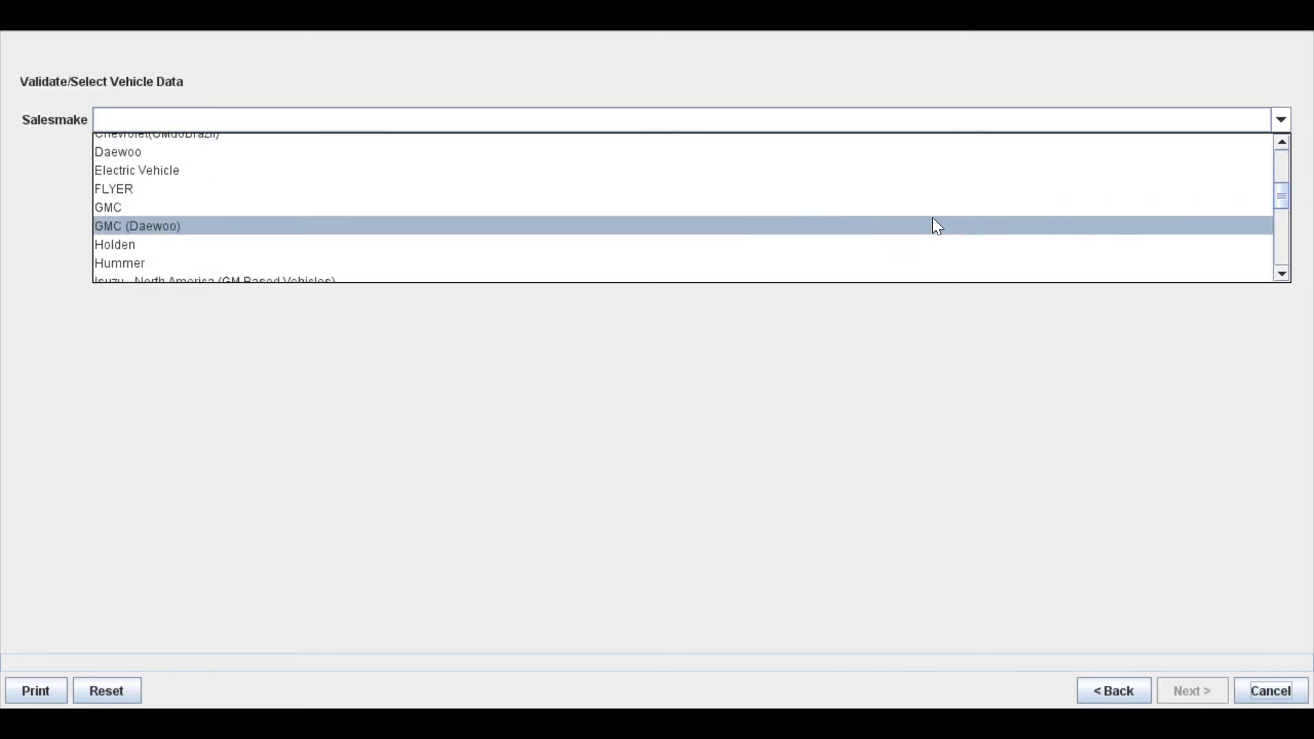
left_click(798, 208)
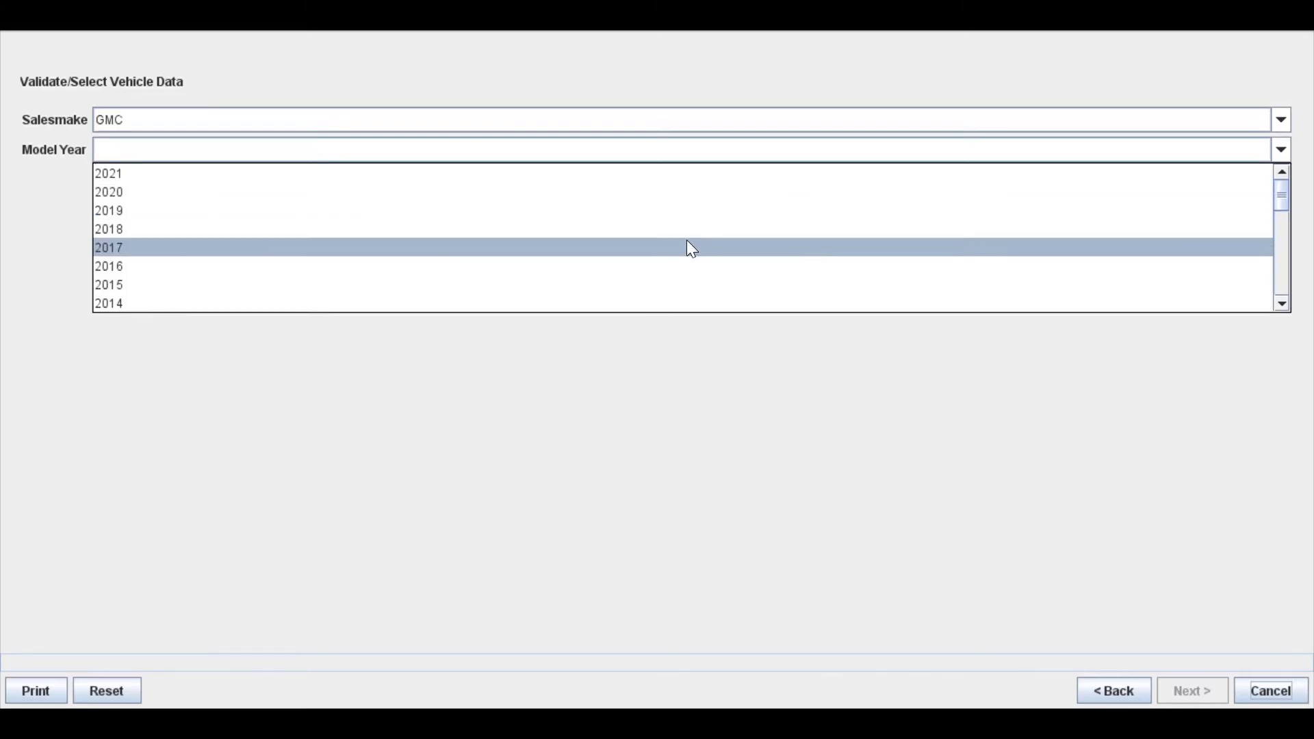
left_click(600, 233)
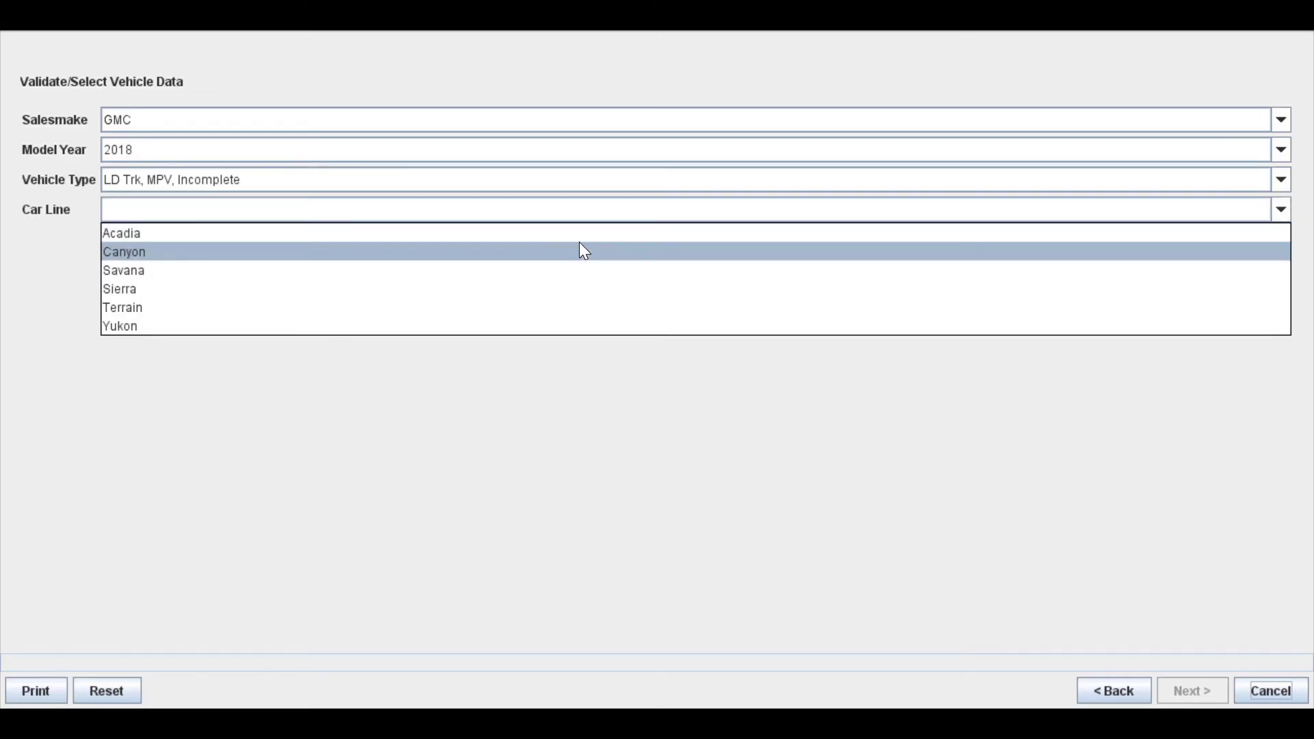
left_click(584, 236)
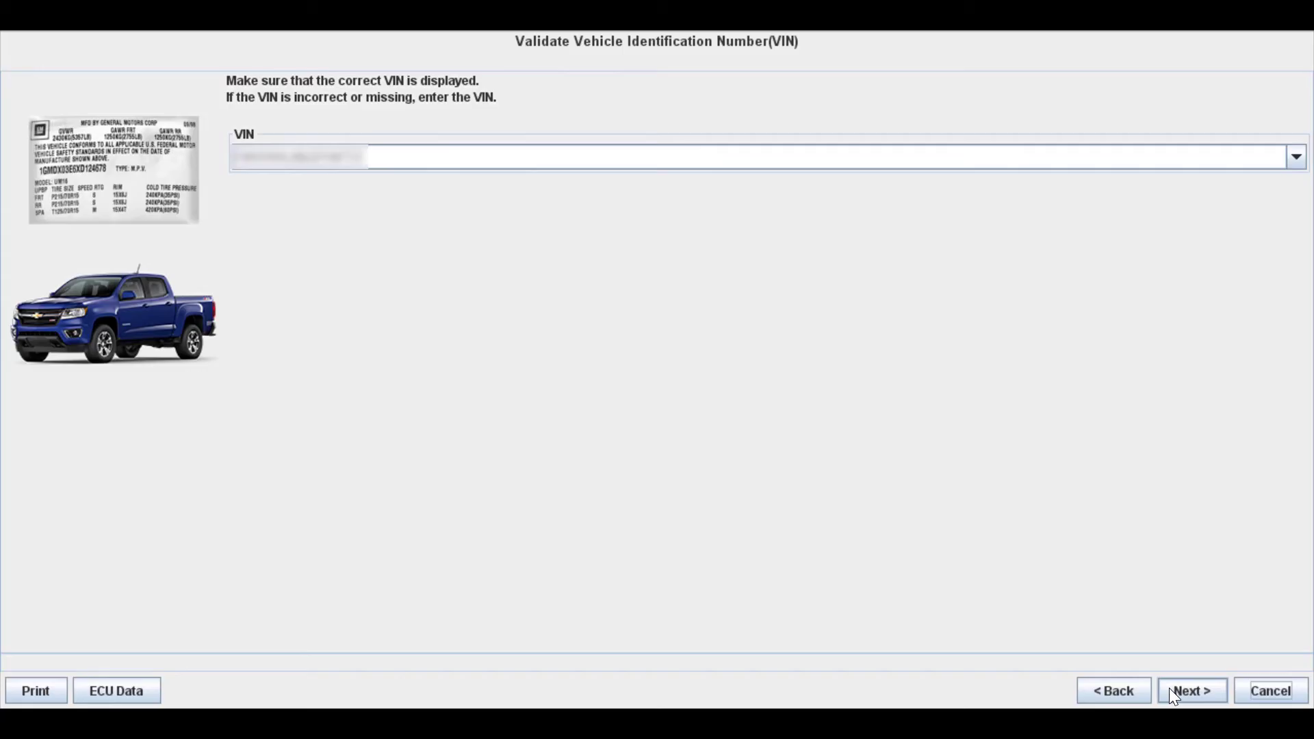
left_click(1170, 690)
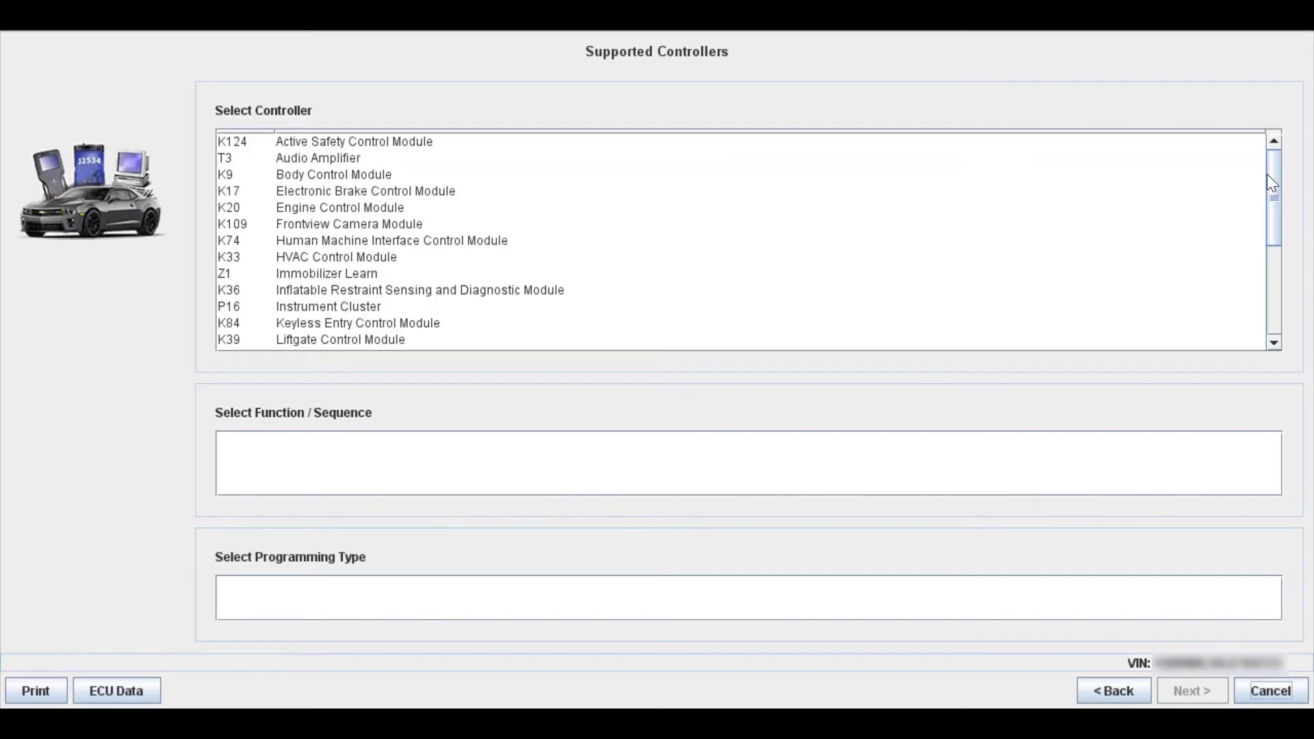
Step: Select B218L Side Object Sensor Module - Left with Programming/Normal and continue
left_click_drag(1267, 175, 1263, 245)
scroll(1262, 248, "down", 2)
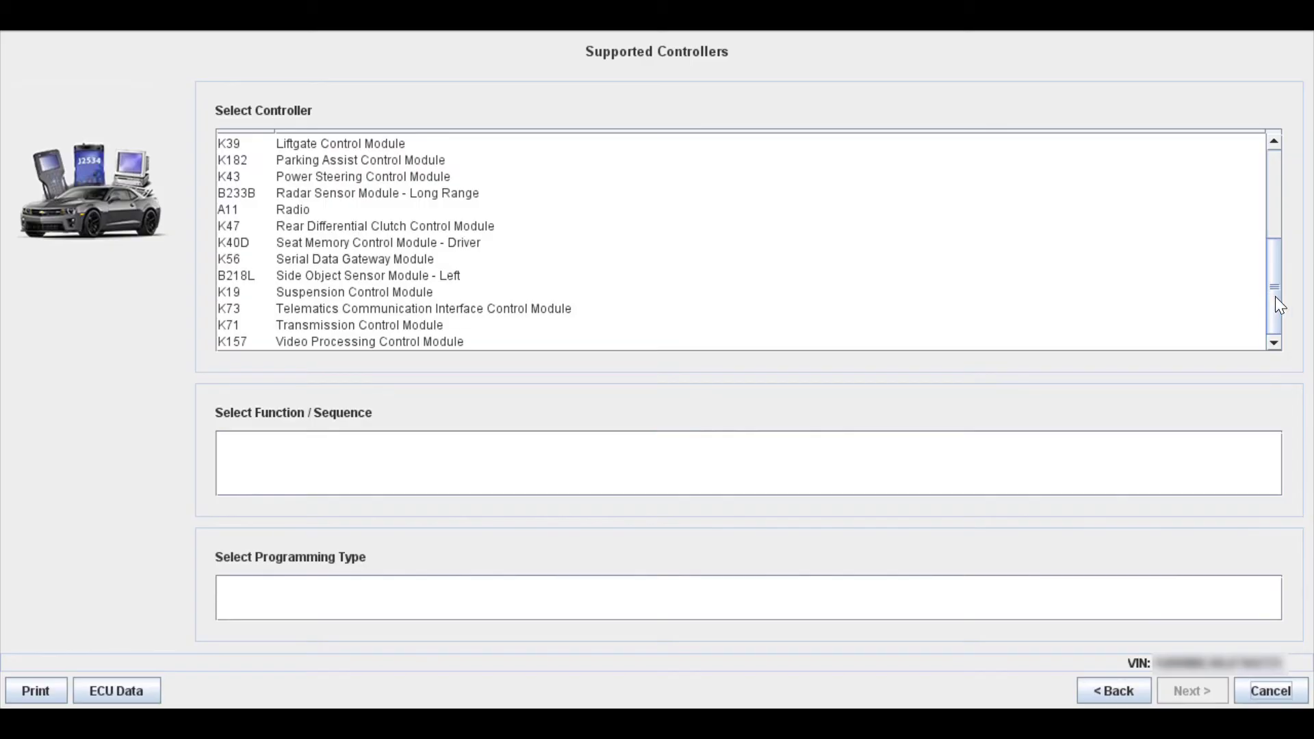
left_click_drag(1276, 297, 1272, 208)
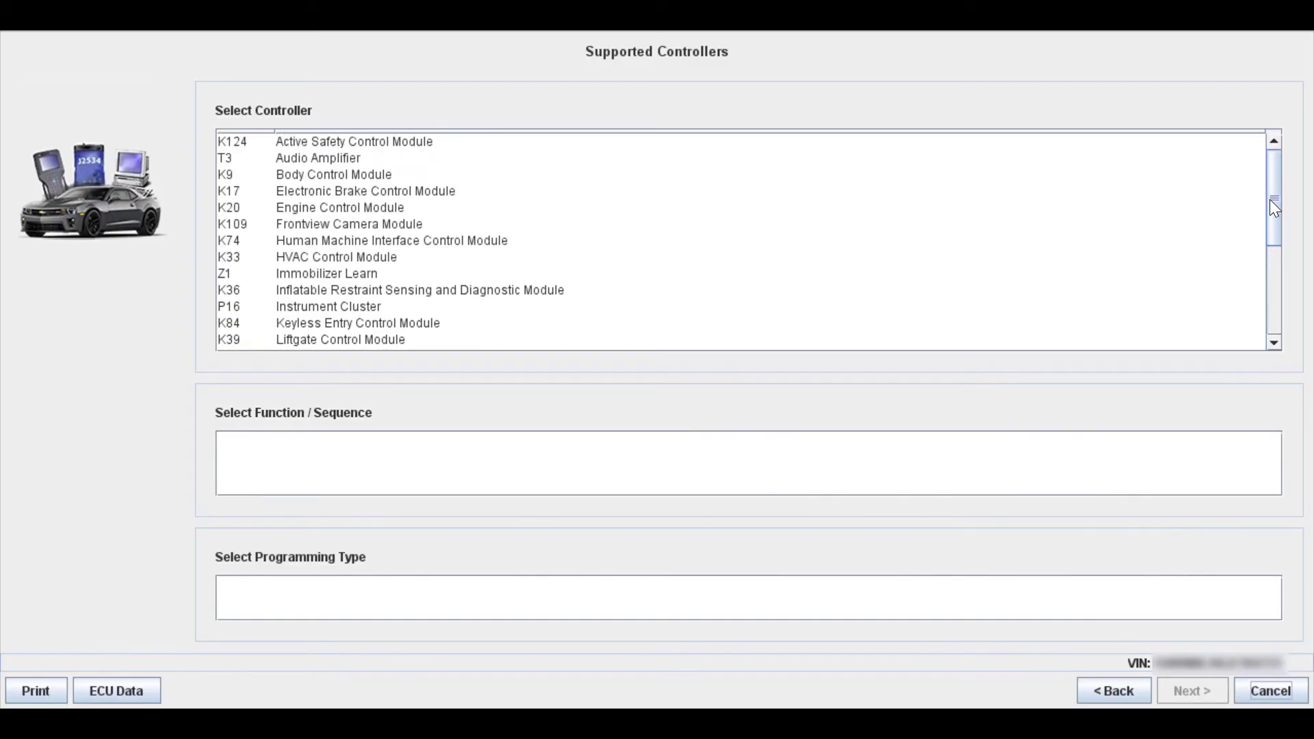
left_click_drag(1270, 199, 1270, 312)
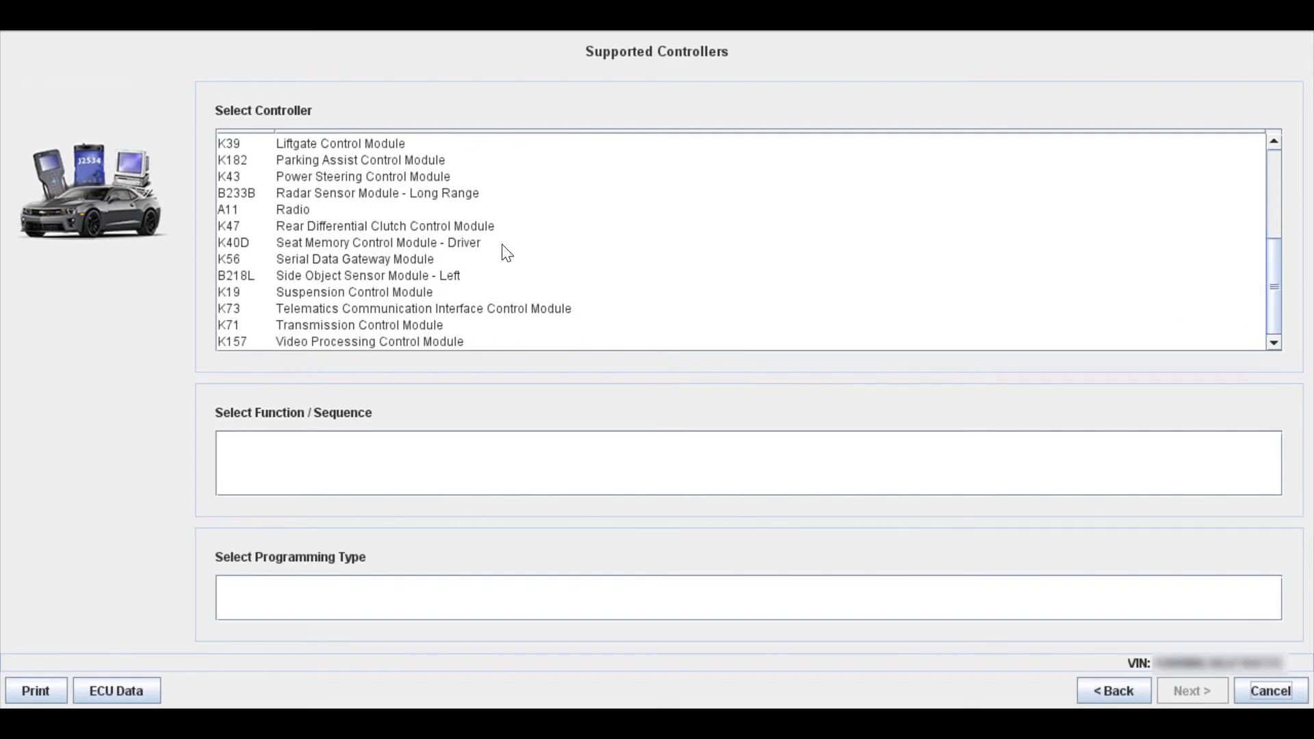
left_click(436, 281)
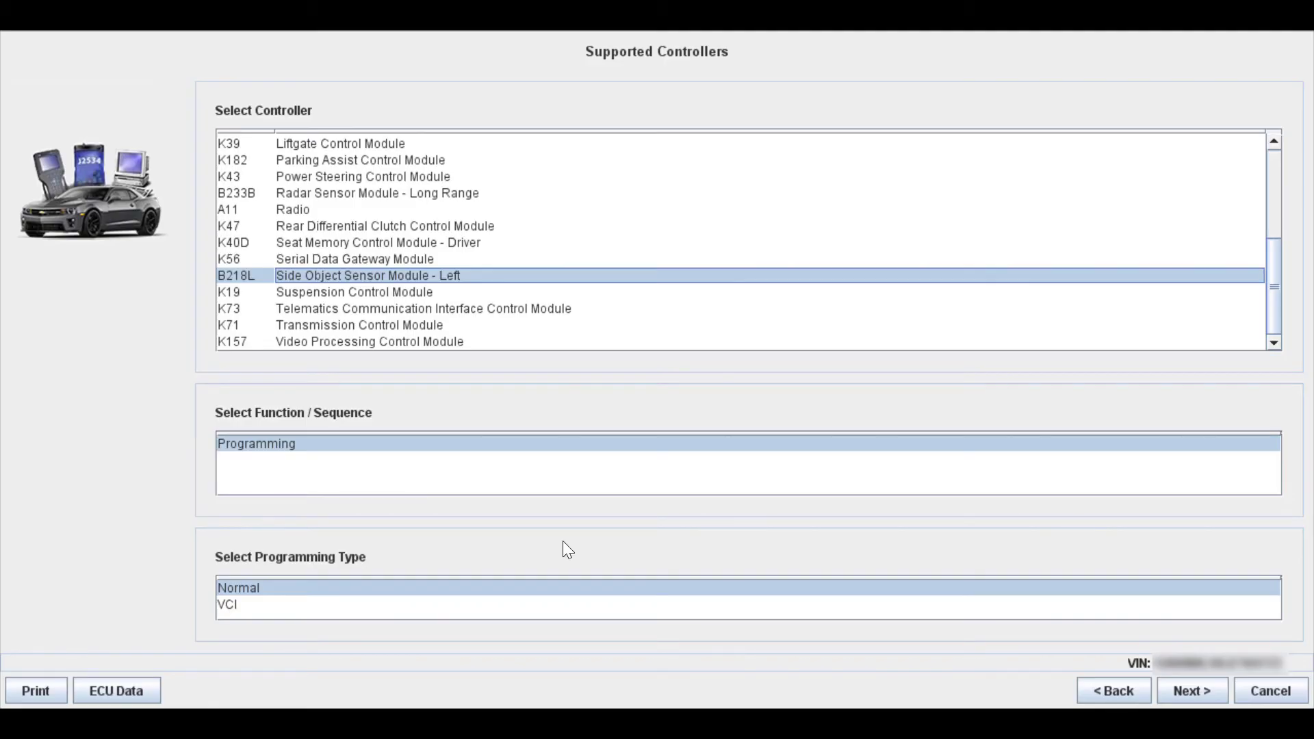
left_click(1206, 687)
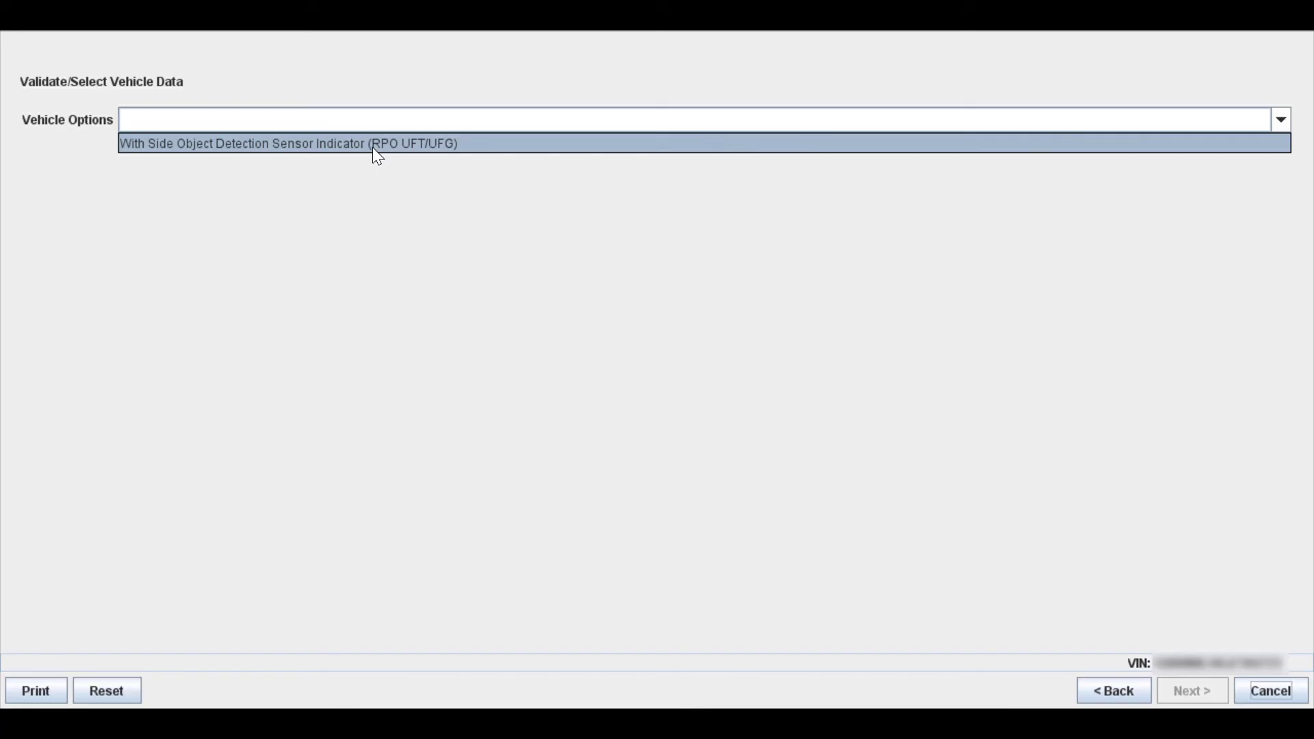
Step: Select the 'With Side Object Detection Sensor Indicator (RPO UFT/UFG)' vehicle option and continue to calibration selection
left_click(376, 145)
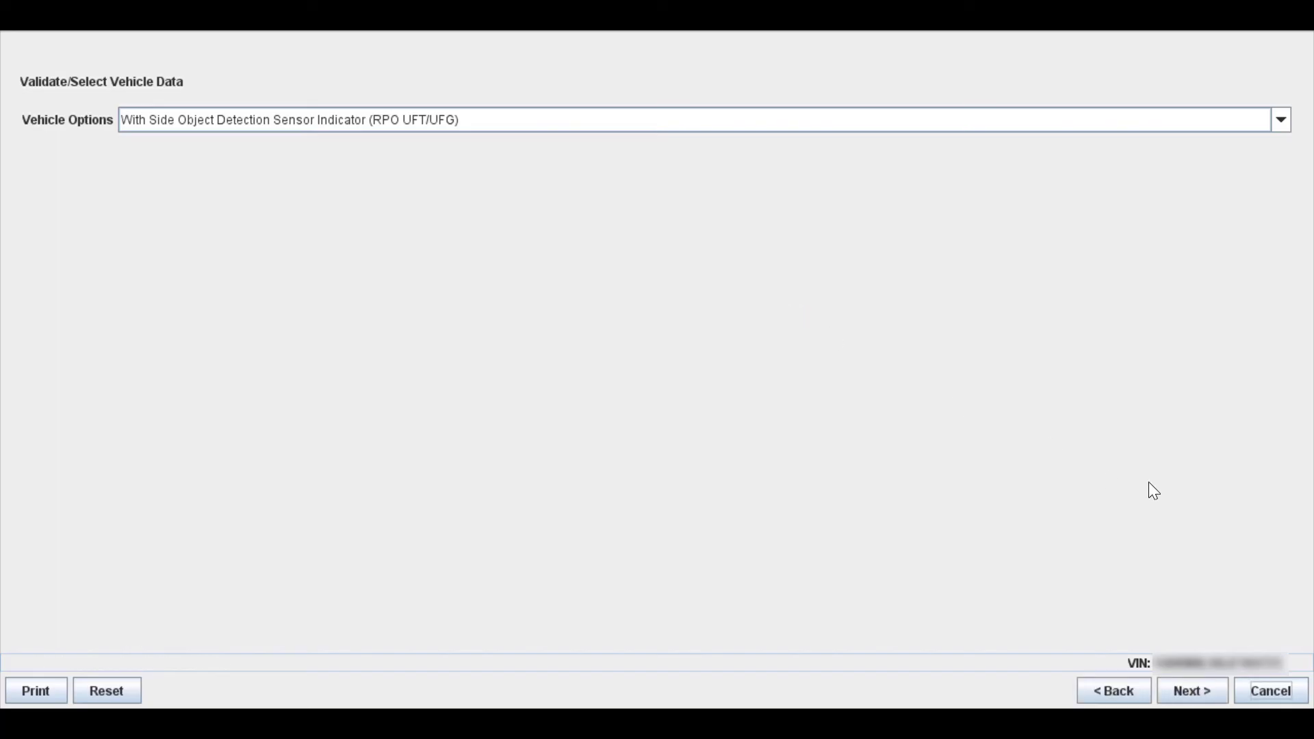
left_click(1197, 688)
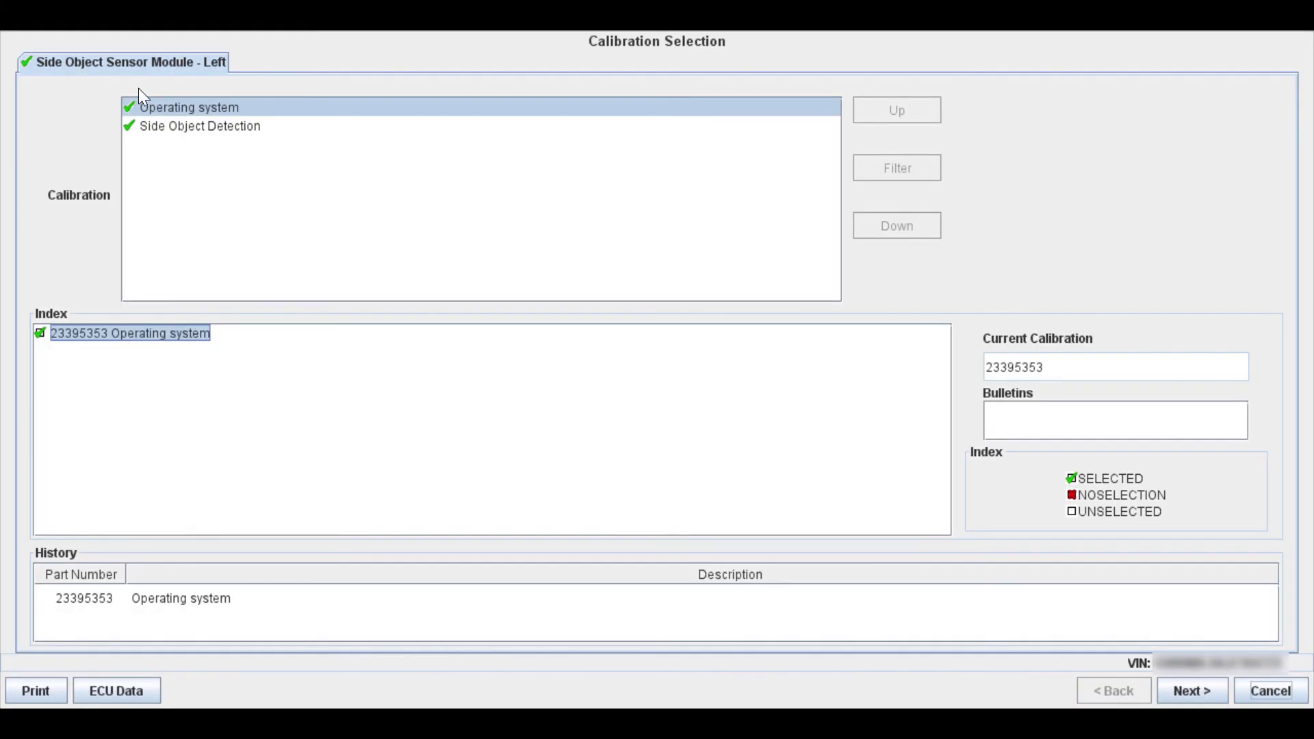
Step: Review the Side Object Detection 84648658 and Operating system 23395353 calibrations, then continue to the summary
left_click(175, 130)
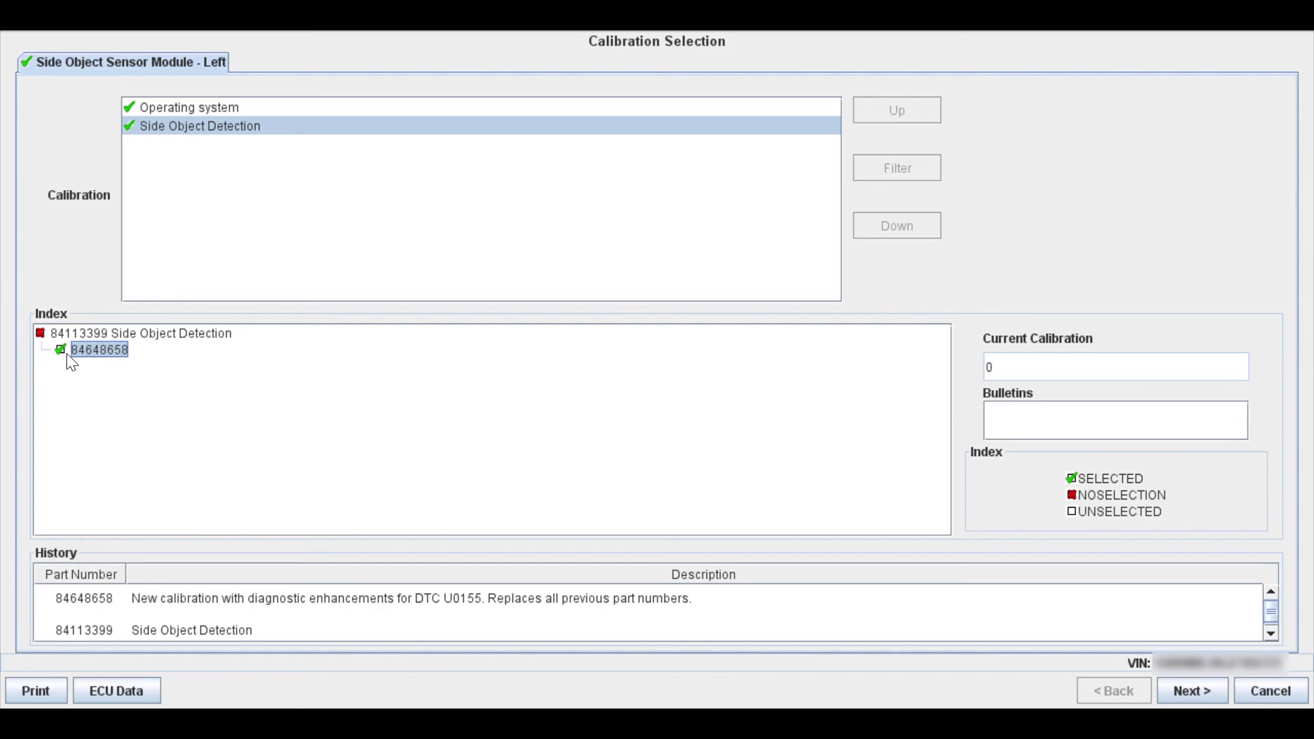
left_click(264, 107)
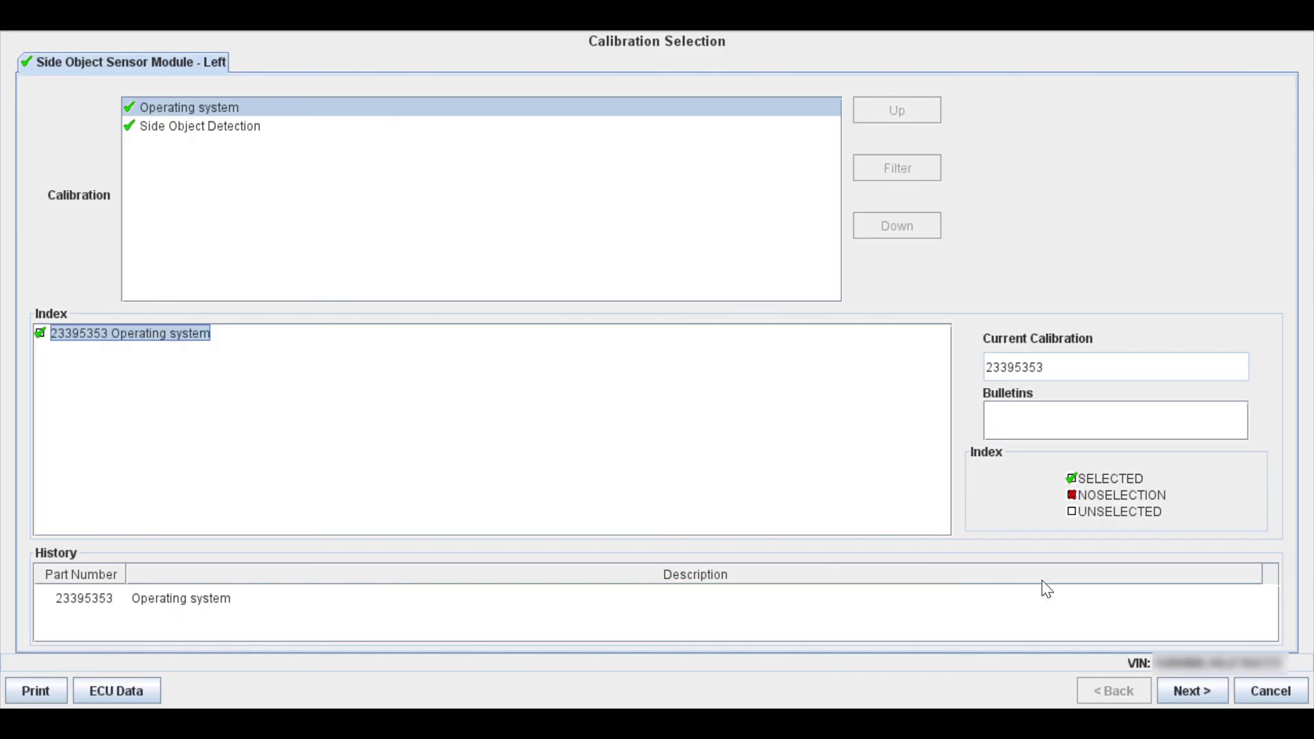
left_click(1208, 692)
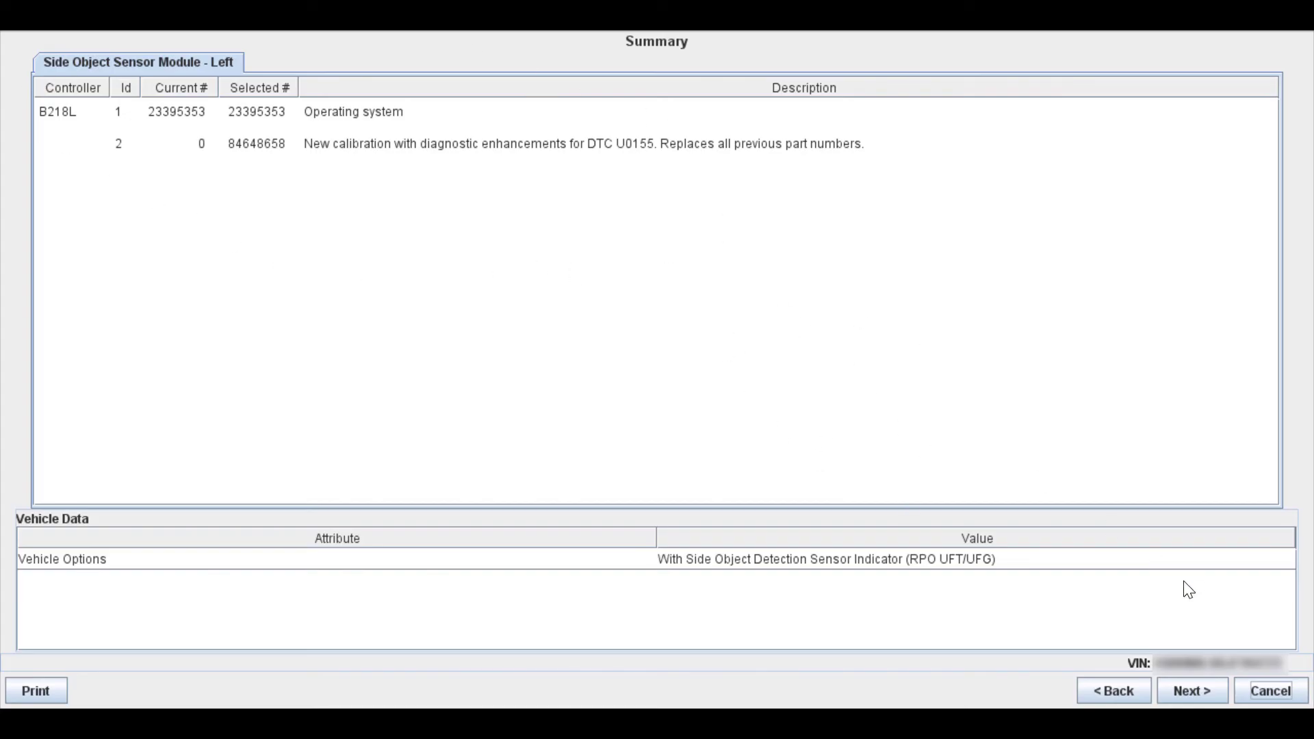
Step: Start the data transfer to reprogram the left Side Object Sensor Module (B218L)
left_click(1199, 692)
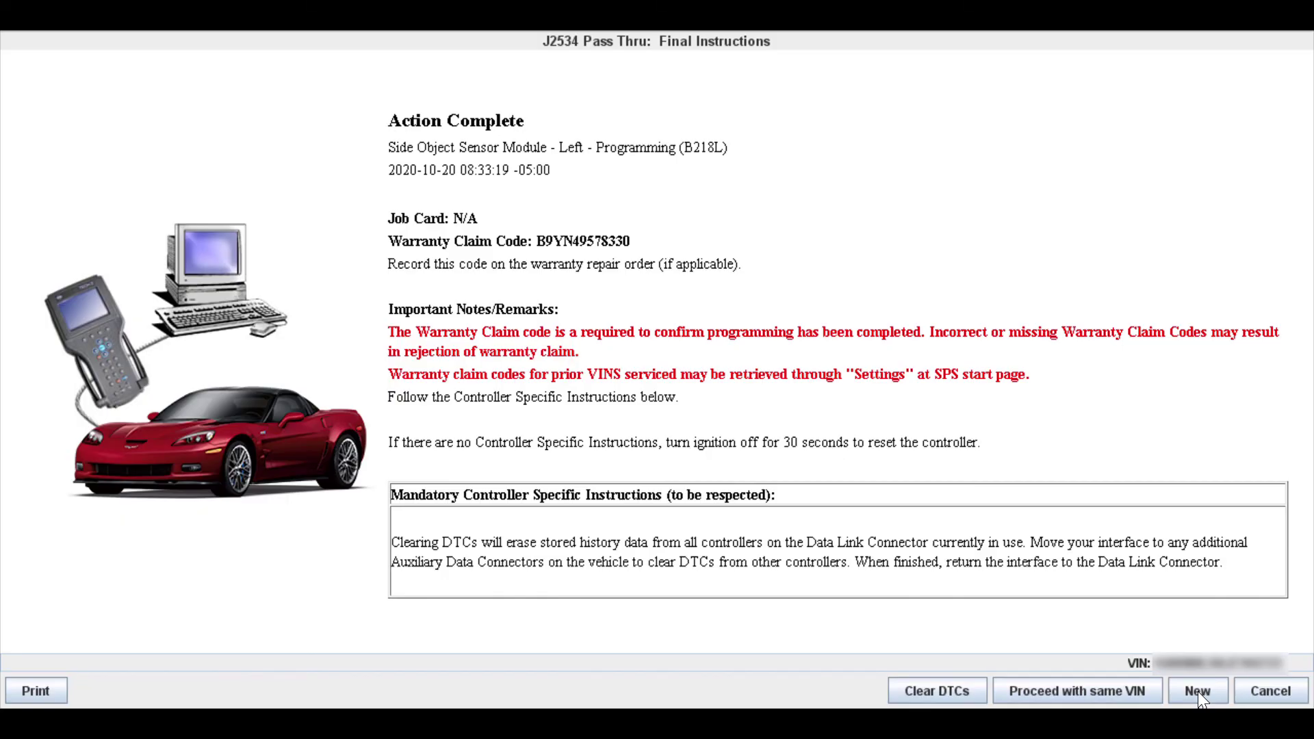
Step: Start a new session with the same VIN and bring up the Supported Controllers list
left_click(1081, 687)
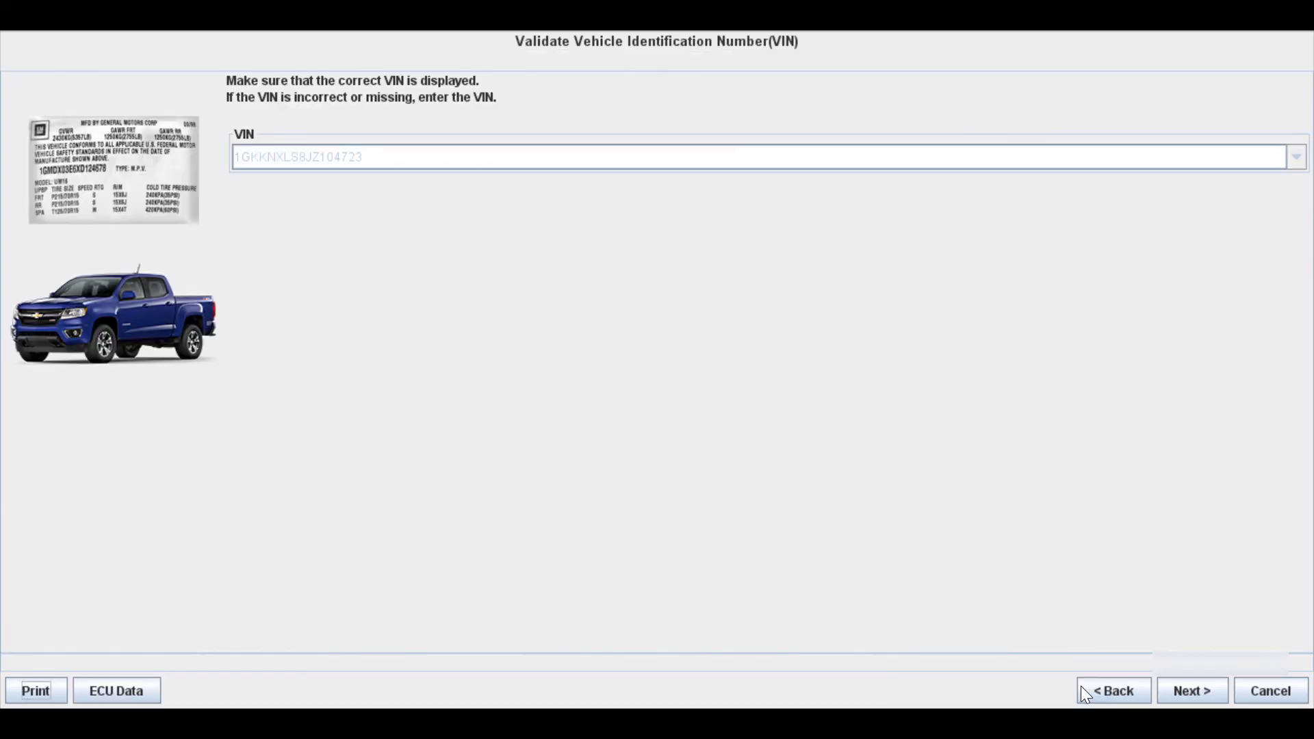
left_click(1213, 686)
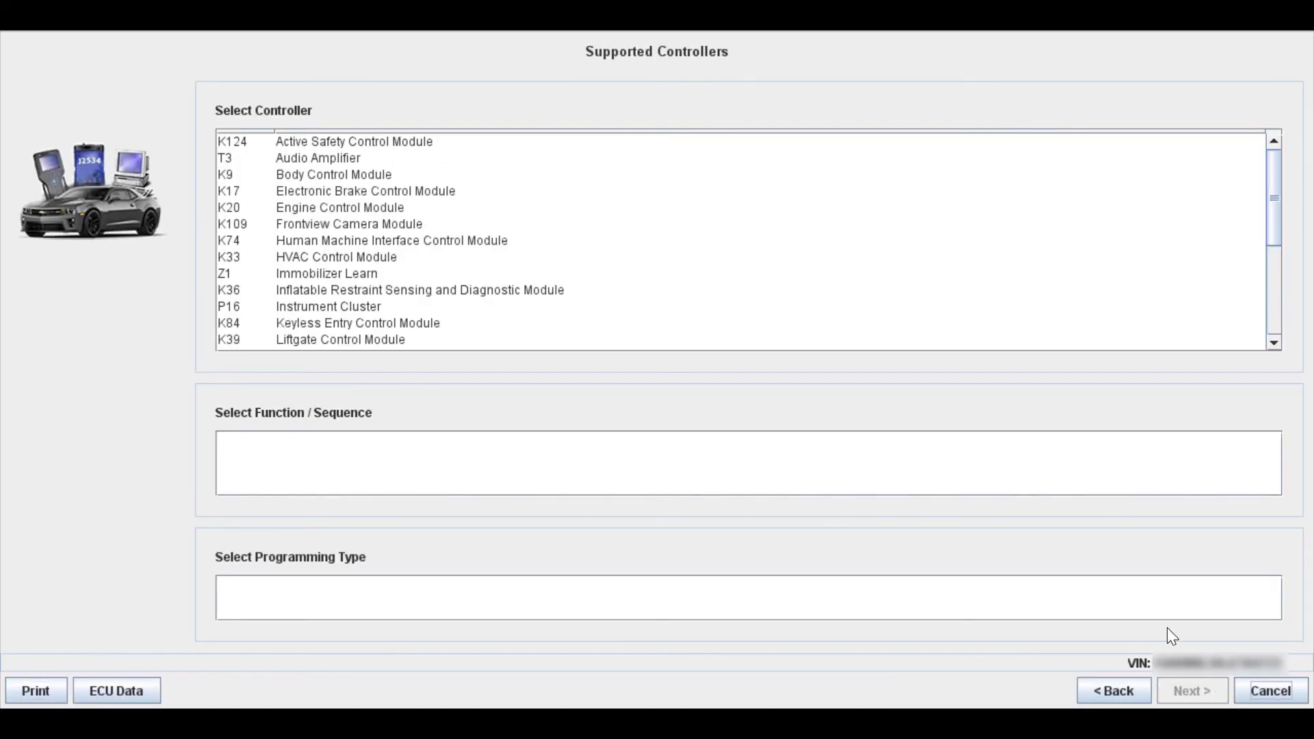